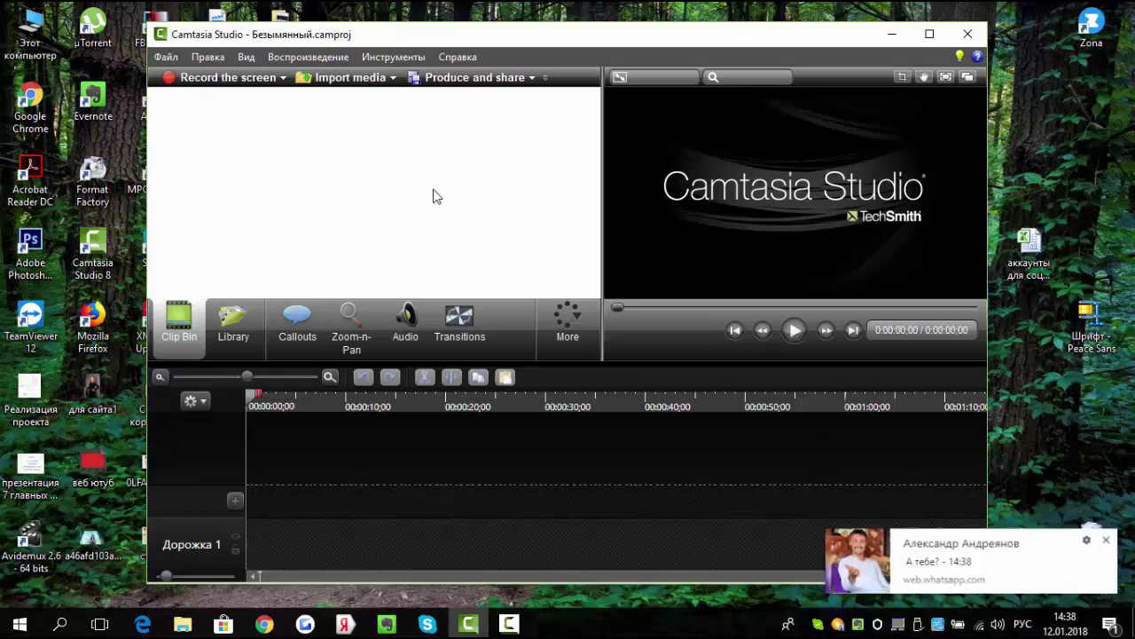
# Dismiss the message notification and add the IMG_1126 video from the desktop to the Clip Bin.
pyautogui.click(1115, 540)
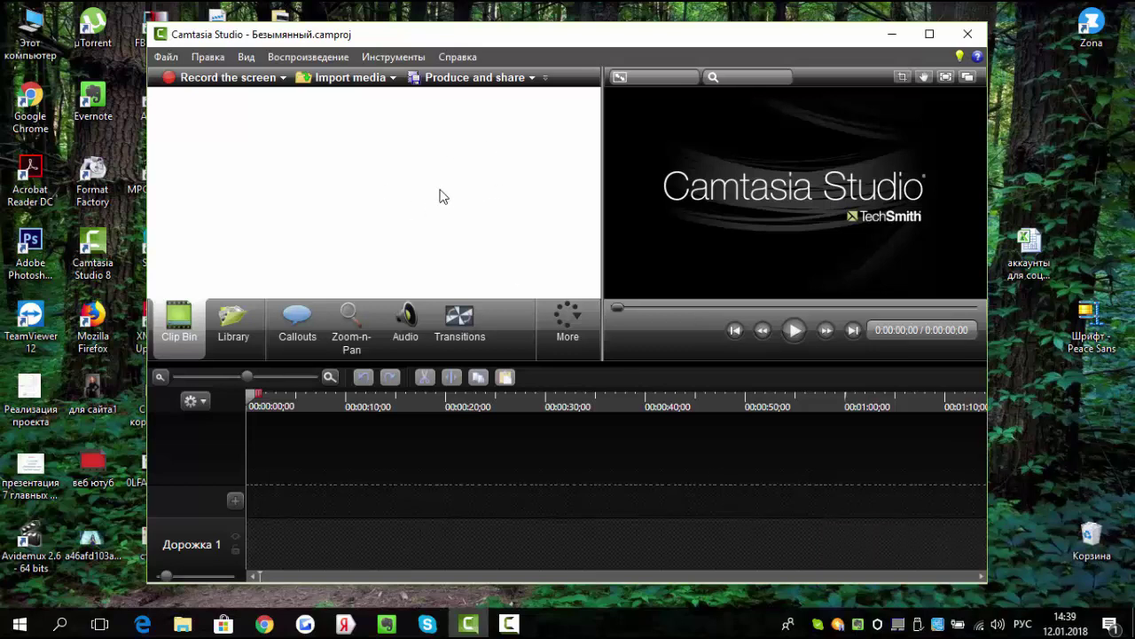
pyautogui.moveTo(564, 41); pyautogui.dragTo(750, 53)
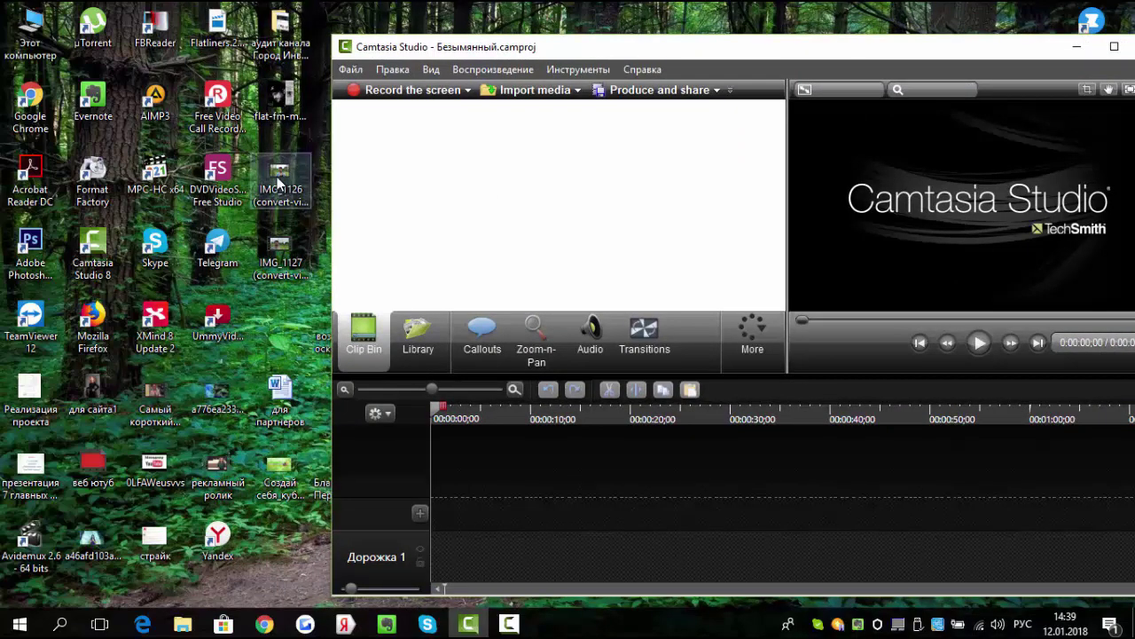
pyautogui.moveTo(278, 174); pyautogui.dragTo(459, 188)
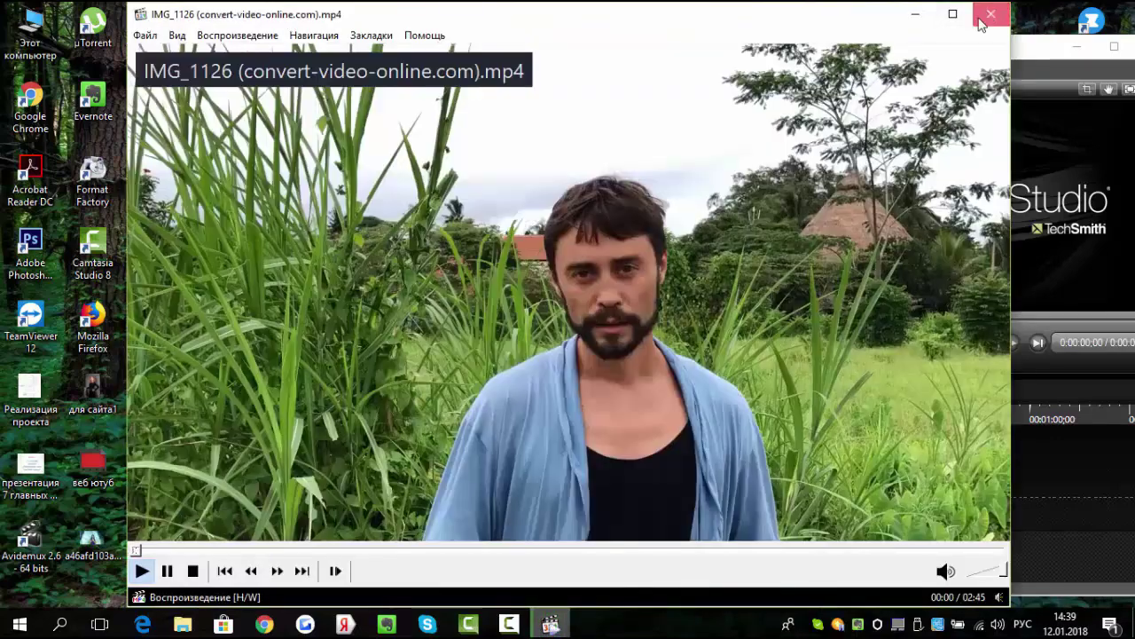
pyautogui.click(984, 12)
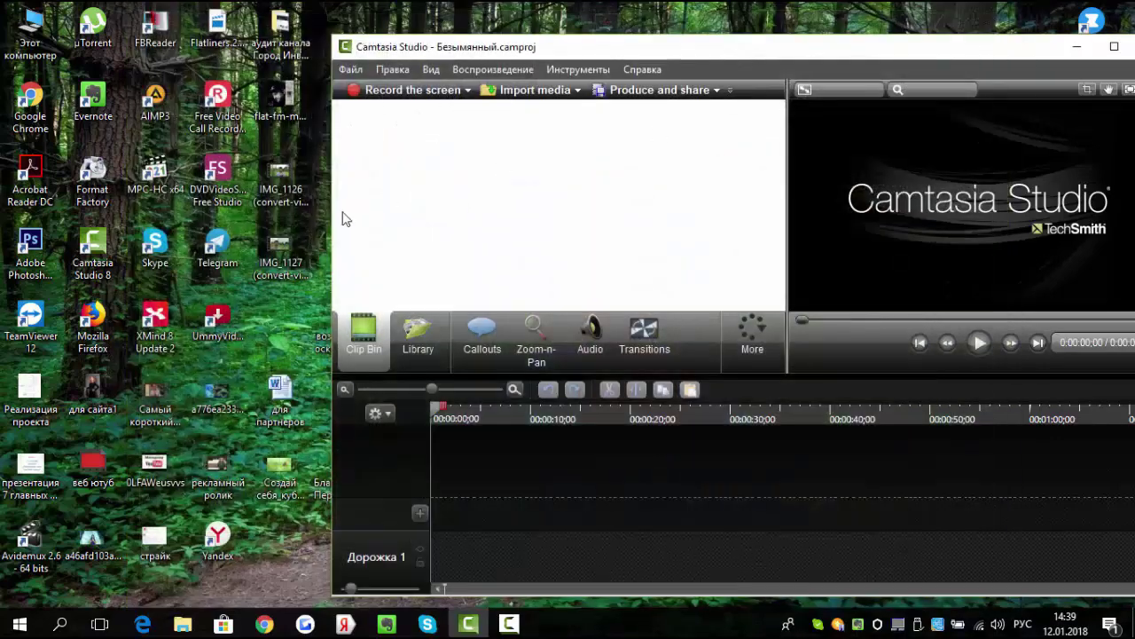
pyautogui.moveTo(279, 179); pyautogui.dragTo(507, 183)
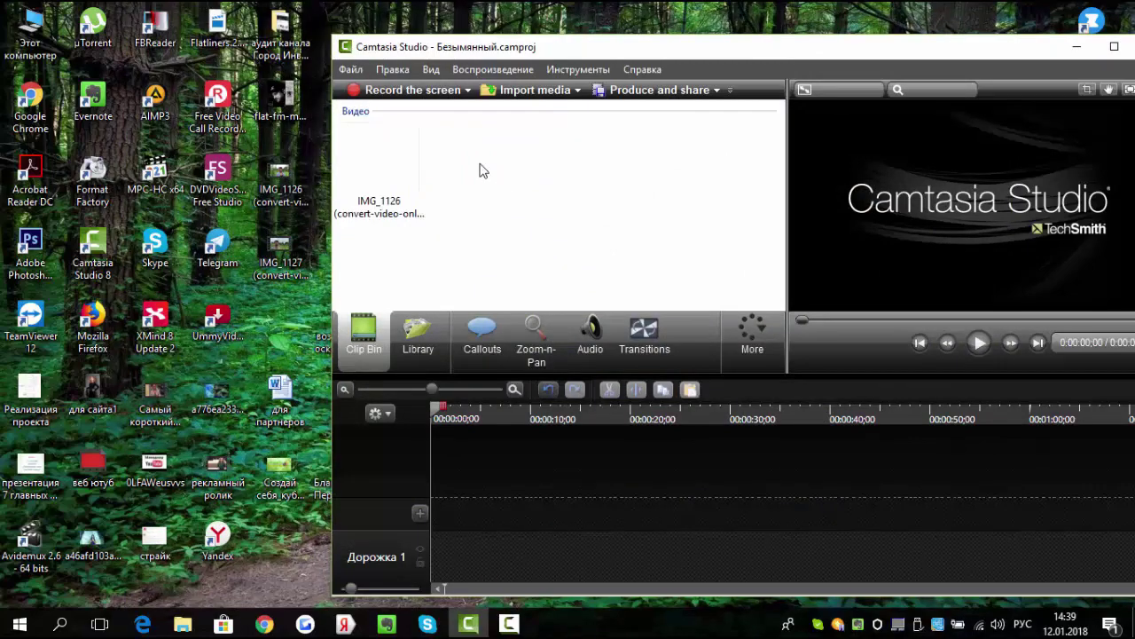
# Add the intro video (заставка, вар1) from the YouTube project folder in File Explorer to the Clip Bin and close the folder.
pyautogui.moveTo(723, 48); pyautogui.dragTo(590, 40)
pyautogui.click(183, 624)
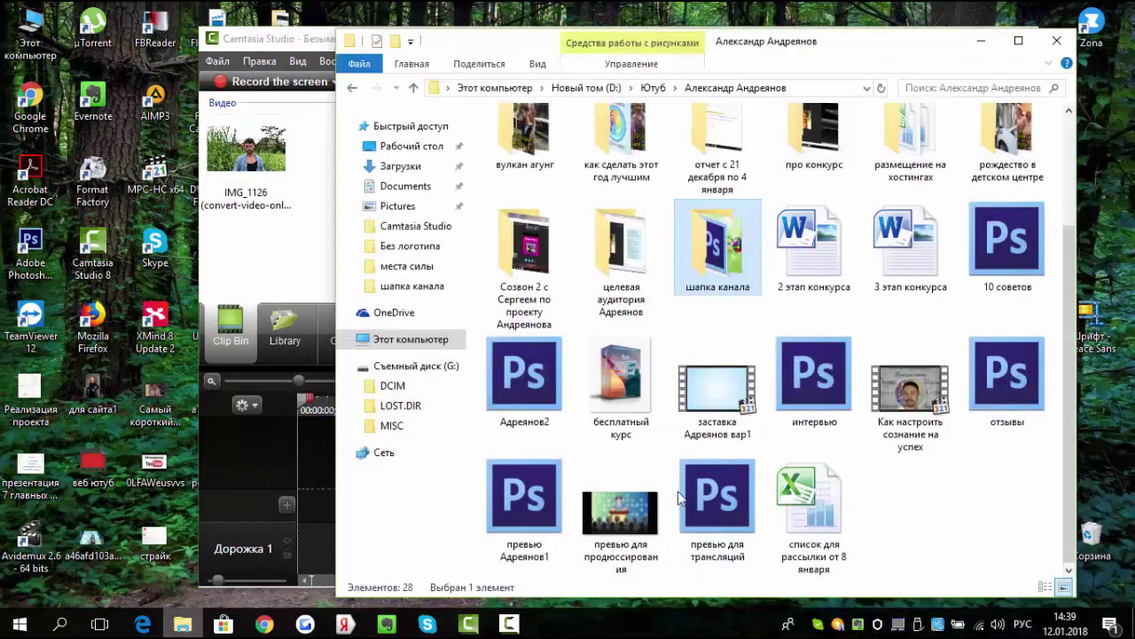
pyautogui.moveTo(801, 51); pyautogui.dragTo(957, 27)
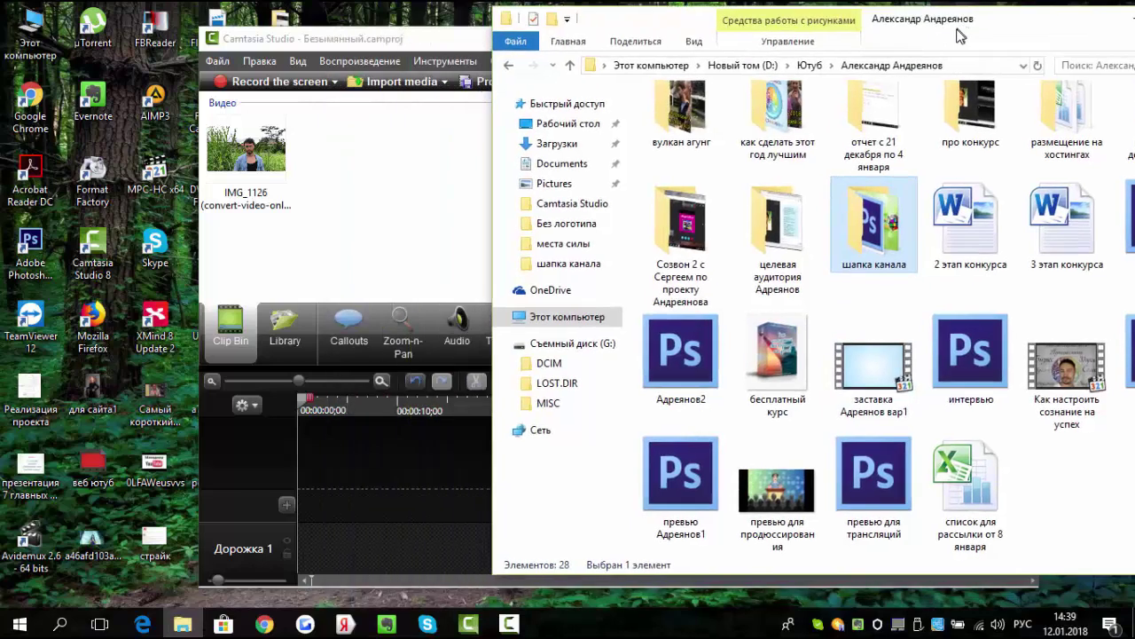
pyautogui.moveTo(874, 368); pyautogui.dragTo(379, 215)
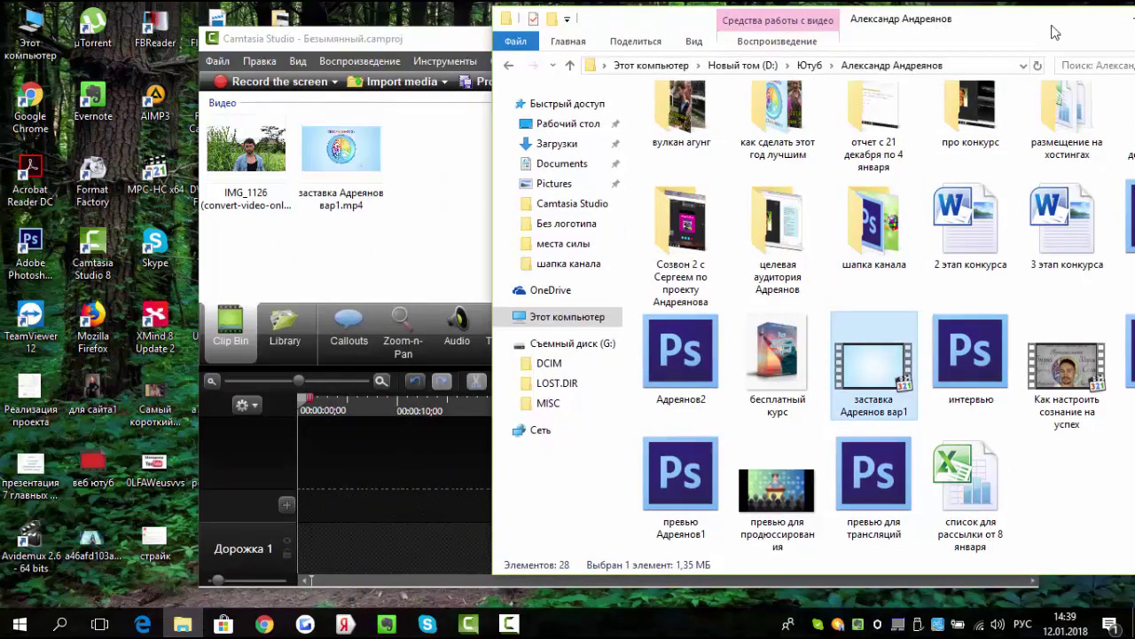
pyautogui.moveTo(1100, 22); pyautogui.dragTo(989, 40)
pyautogui.click(1102, 36)
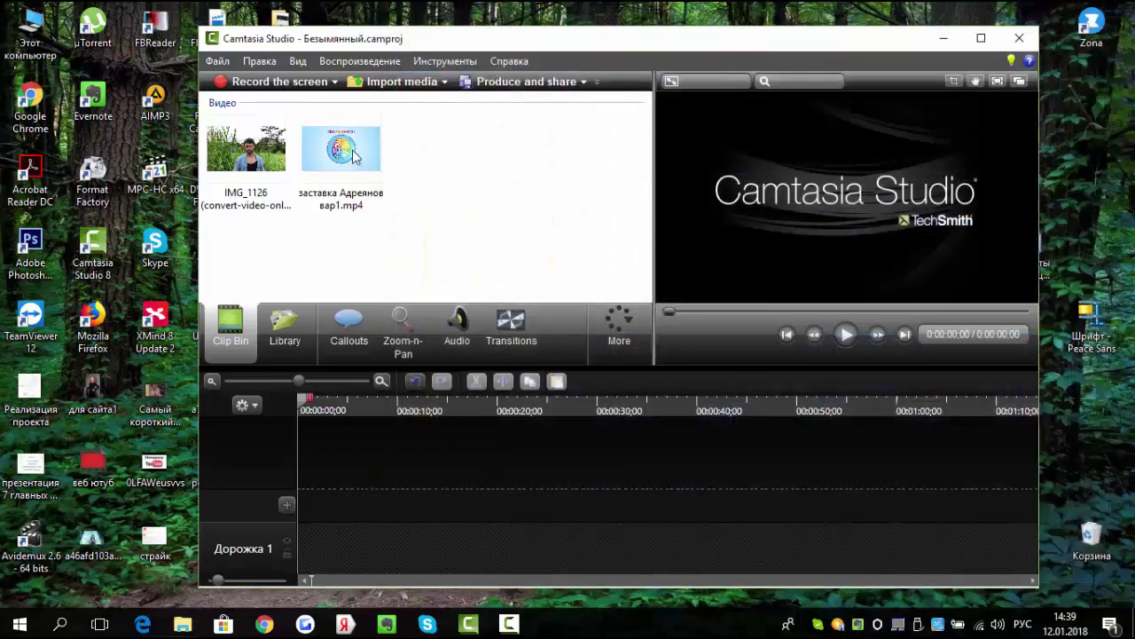
# Place the intro clip at the start of Дорожка 1 and IMG_1126 directly after it without a gap.
pyautogui.click(344, 151)
pyautogui.moveTo(344, 151); pyautogui.dragTo(314, 547)
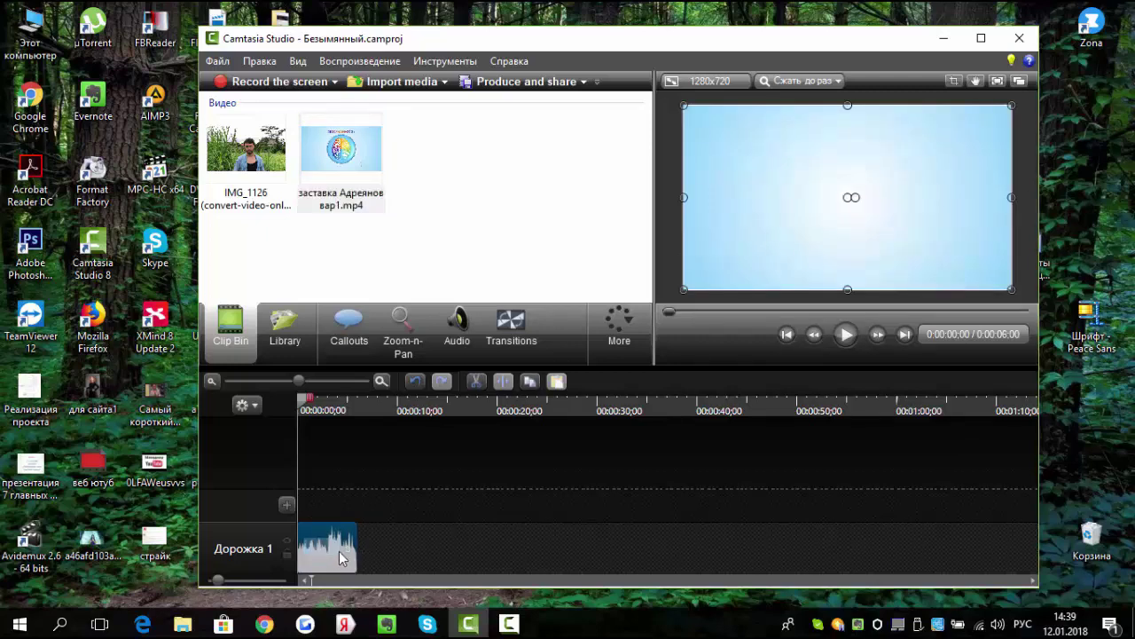
pyautogui.click(248, 147)
pyautogui.moveTo(247, 146); pyautogui.dragTo(383, 548)
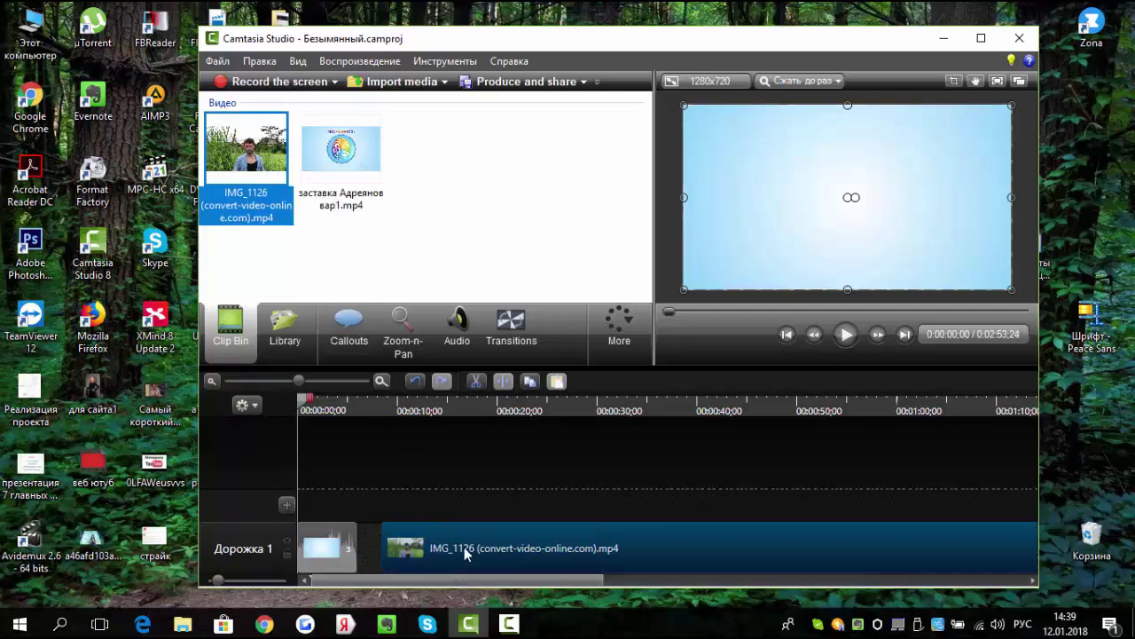
pyautogui.moveTo(468, 553); pyautogui.dragTo(431, 559)
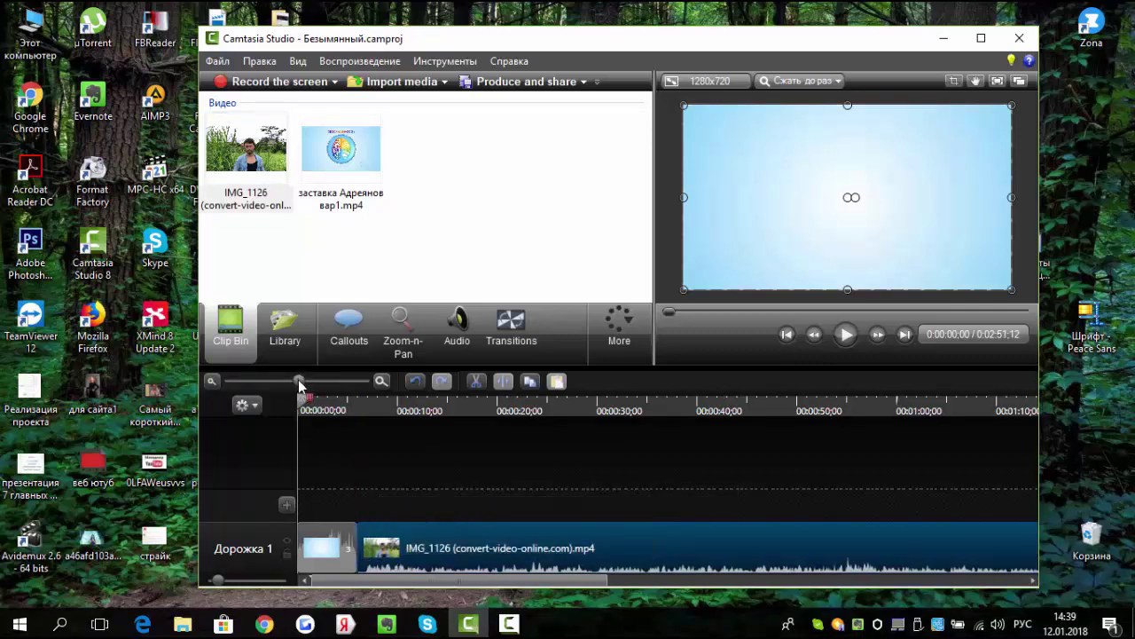
# Raise the audio volume of the IMG_1126 clip above 100 % and play across the join with the intro.
pyautogui.moveTo(299, 381); pyautogui.dragTo(318, 381)
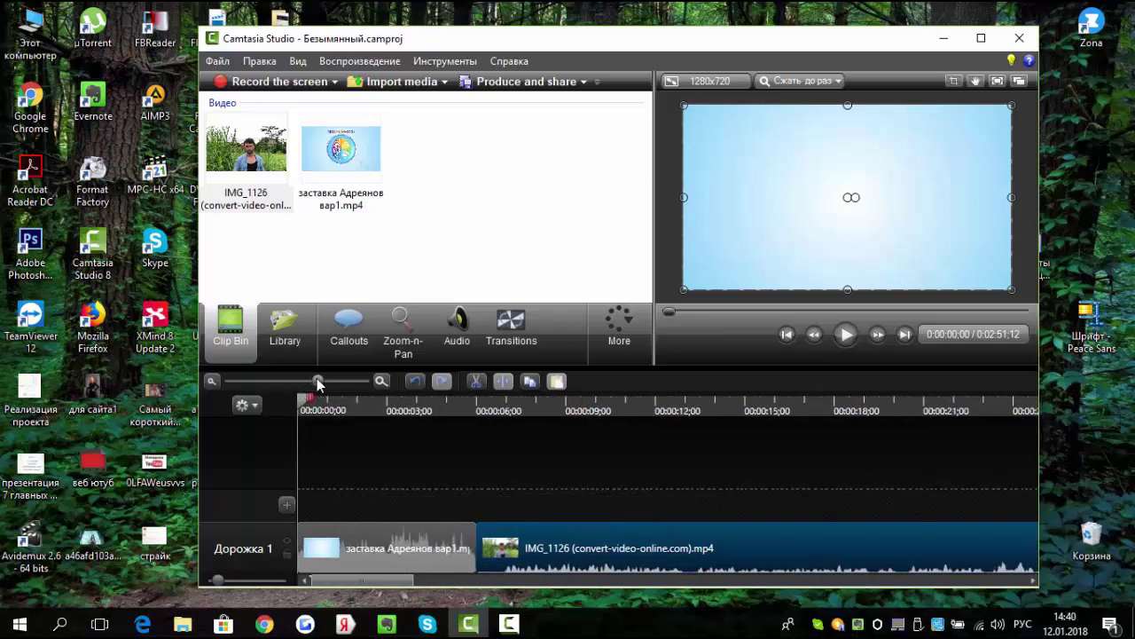
pyautogui.moveTo(608, 561)
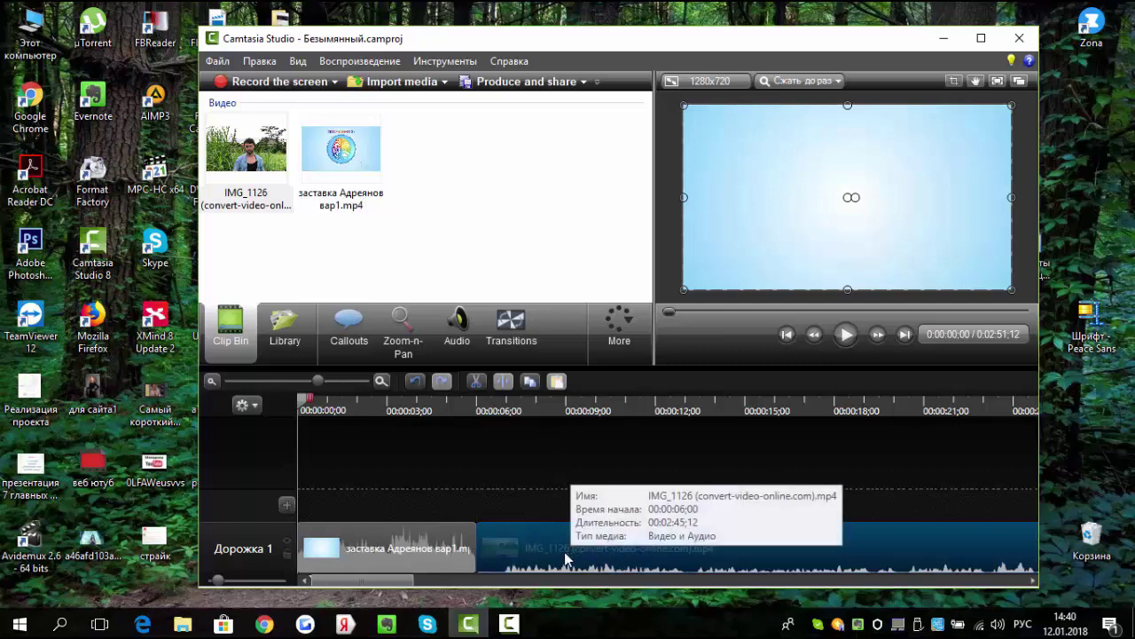
pyautogui.click(454, 327)
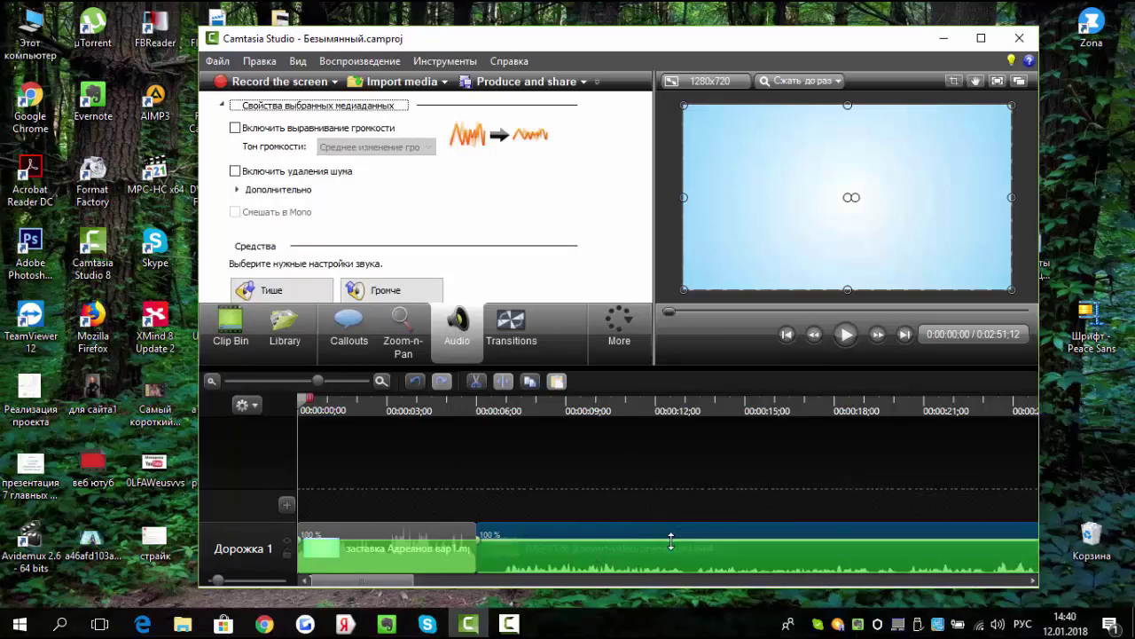
pyautogui.moveTo(672, 541); pyautogui.dragTo(672, 532)
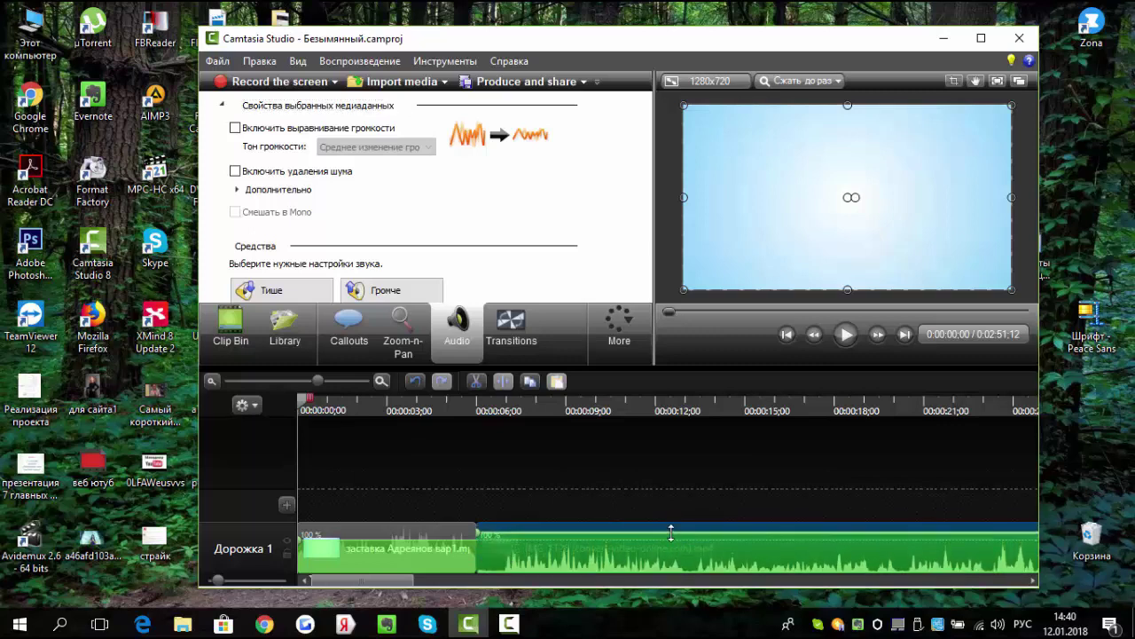
pyautogui.click(458, 398)
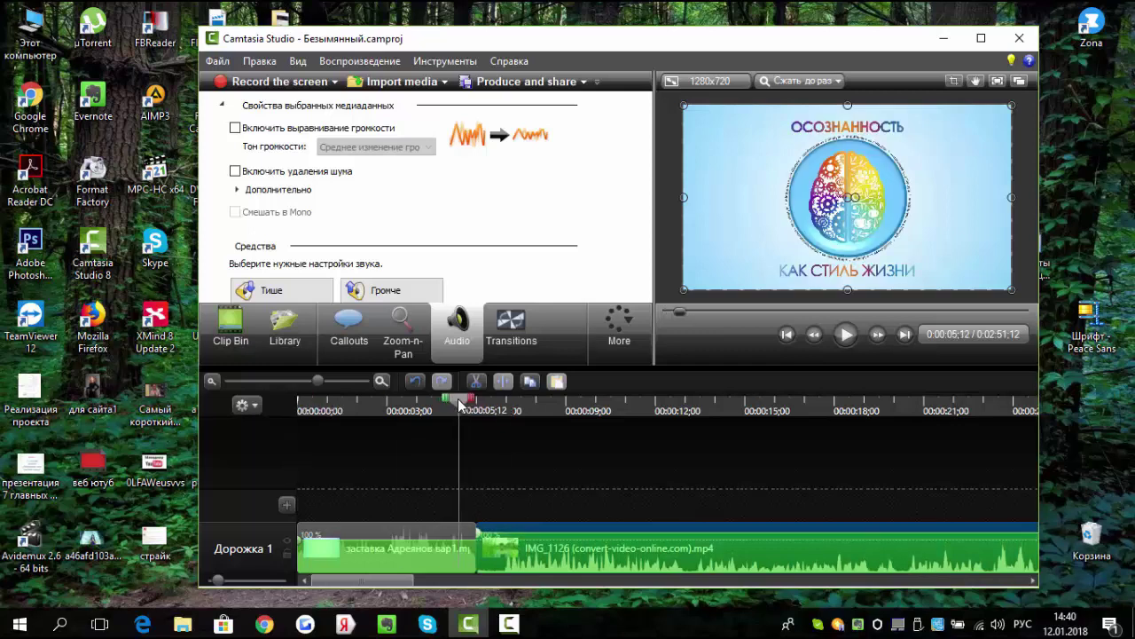
pyautogui.click(846, 337)
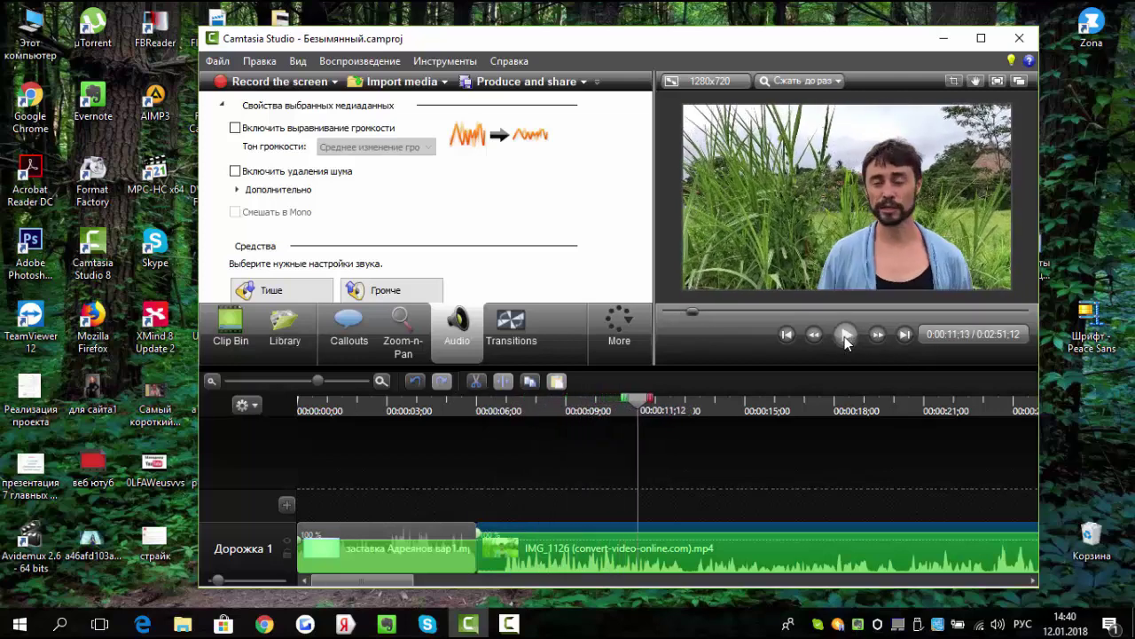
pyautogui.click(846, 336)
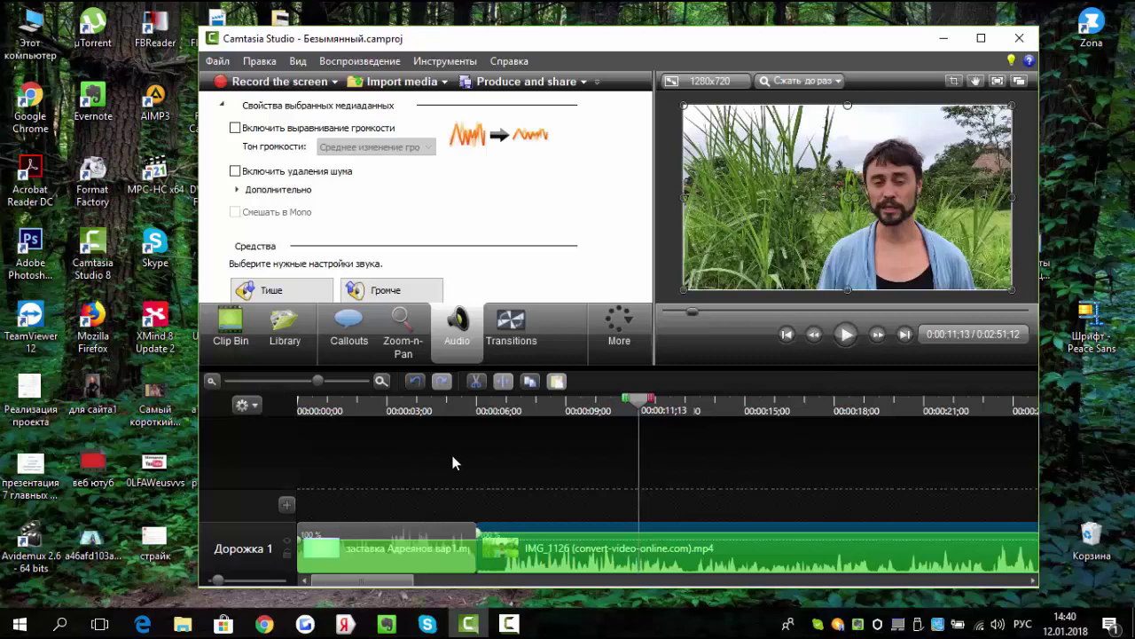
# Add the Исчезание transition between the intro and IMG_1126 and play through the join.
pyautogui.click(508, 325)
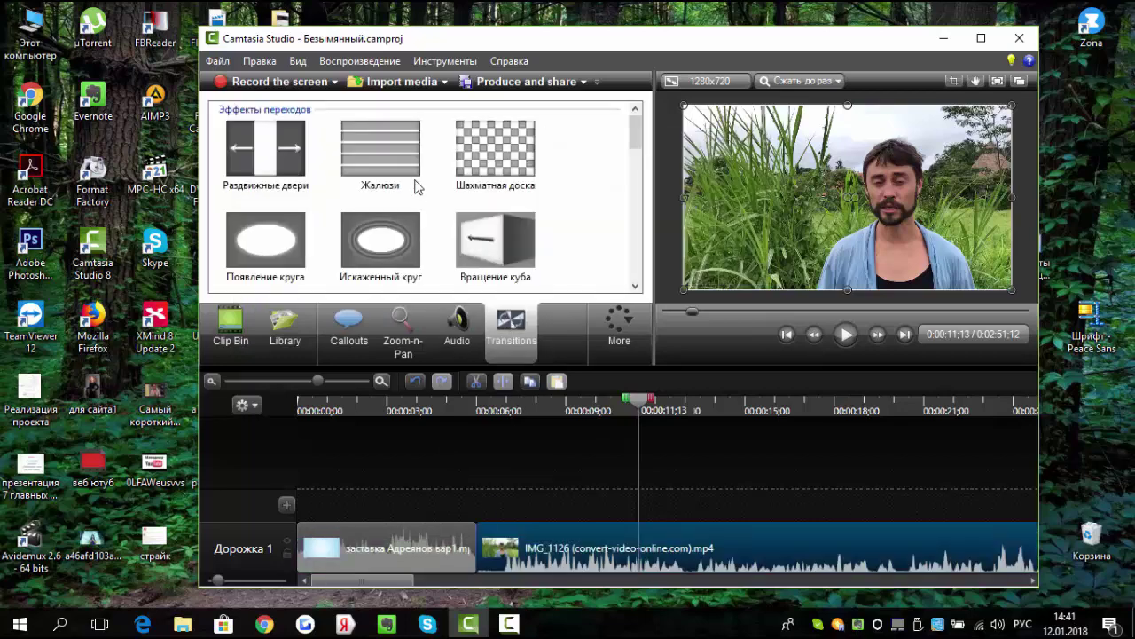
pyautogui.scroll(-1, 418, 182)
pyautogui.click(383, 186)
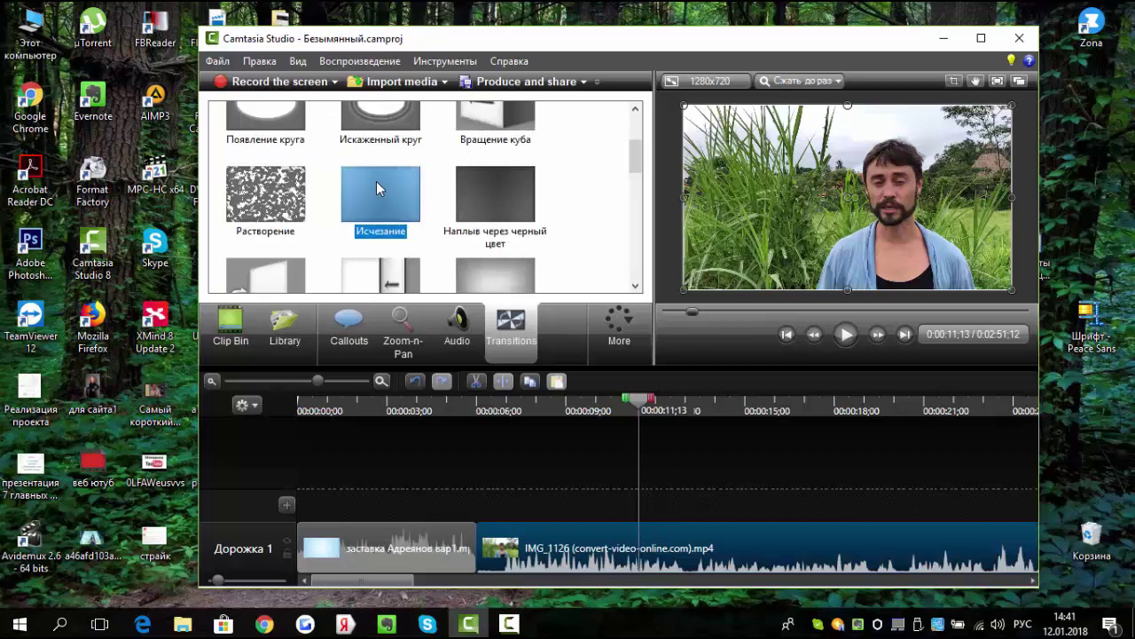
pyautogui.moveTo(376, 181); pyautogui.dragTo(479, 550)
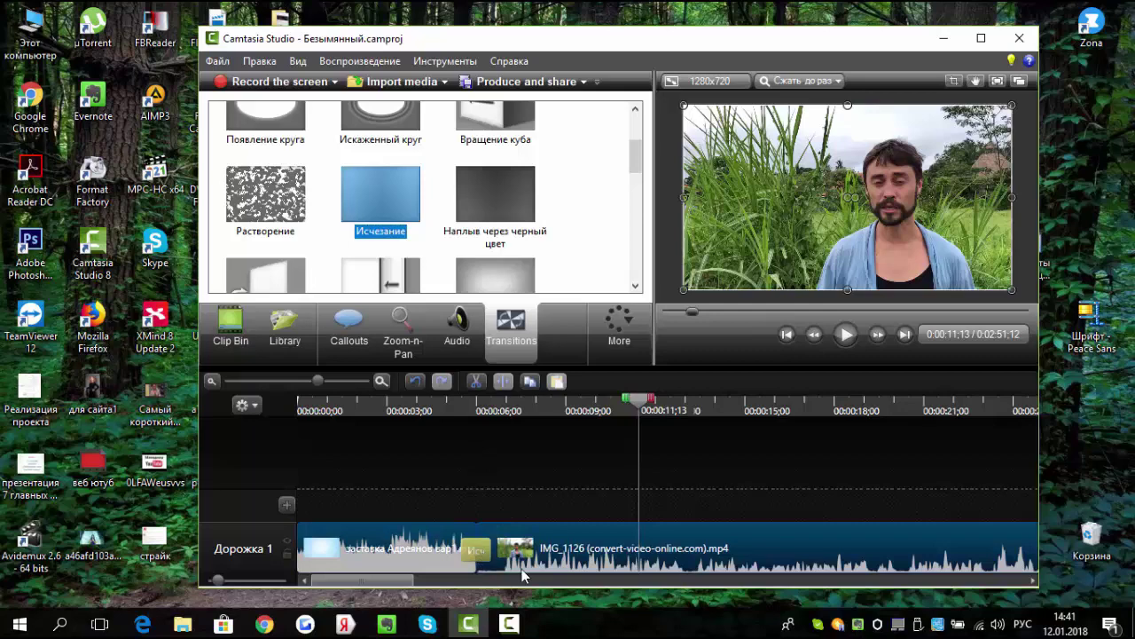
pyautogui.click(411, 404)
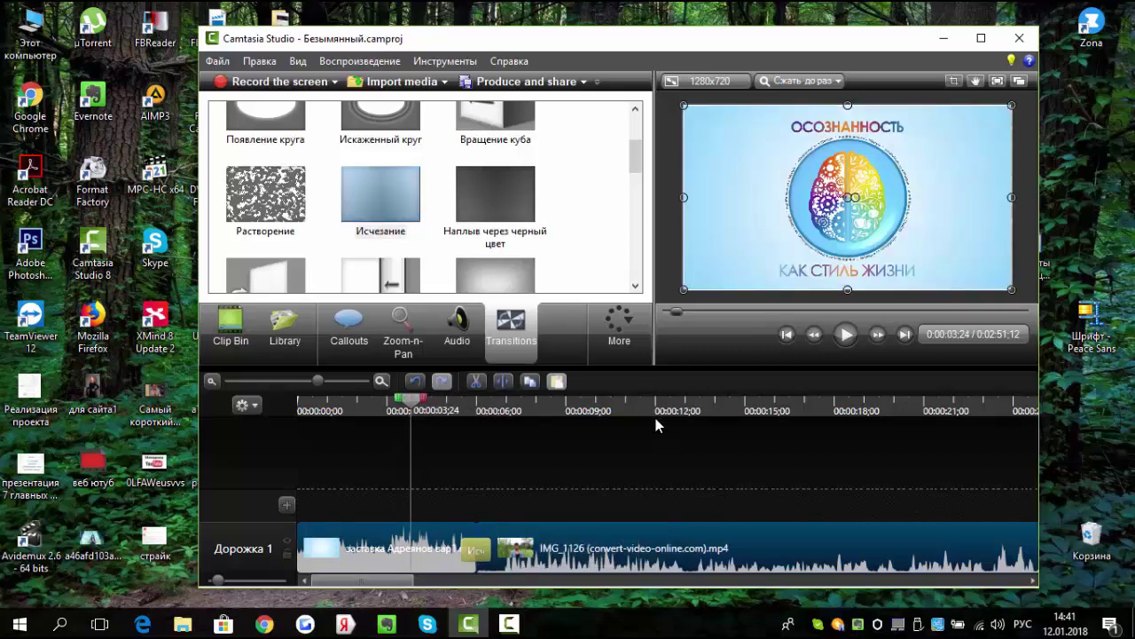
pyautogui.click(844, 341)
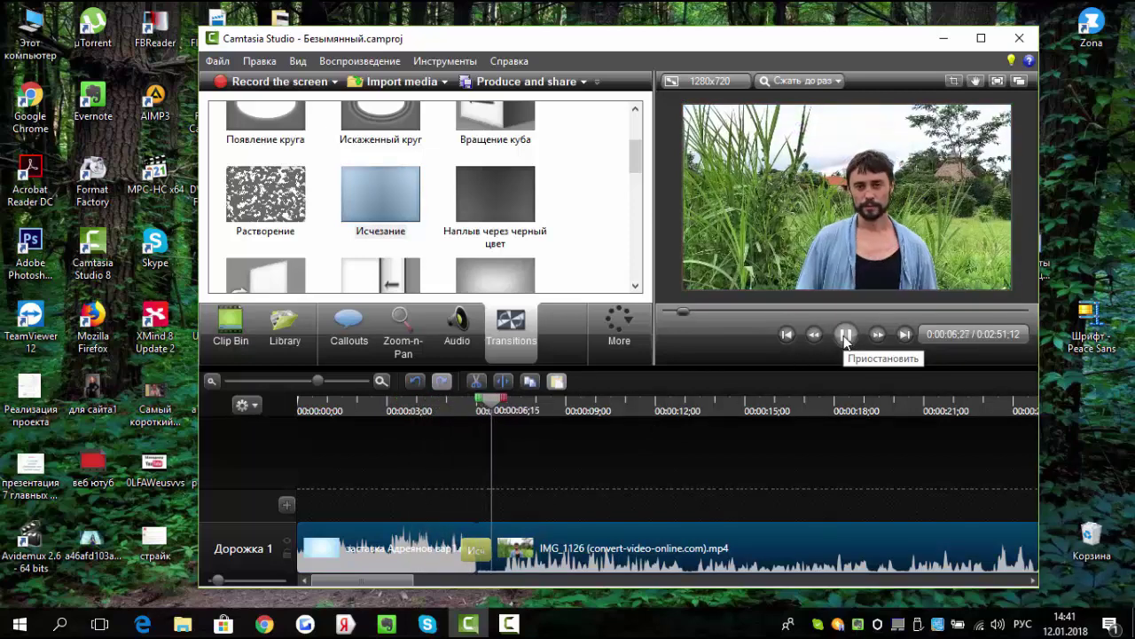
pyautogui.click(846, 335)
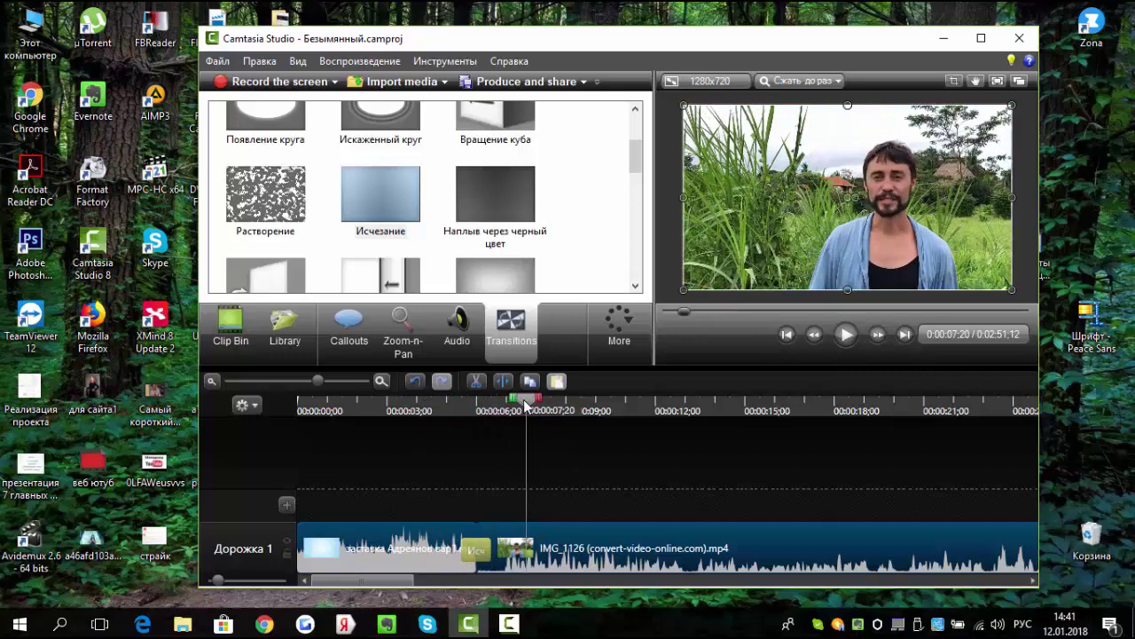
# Cut the section from 0:00:06;00 to 0:00:06;15 at the beginning of the IMG_1126 clip.
pyautogui.moveTo(523, 407); pyautogui.dragTo(465, 404)
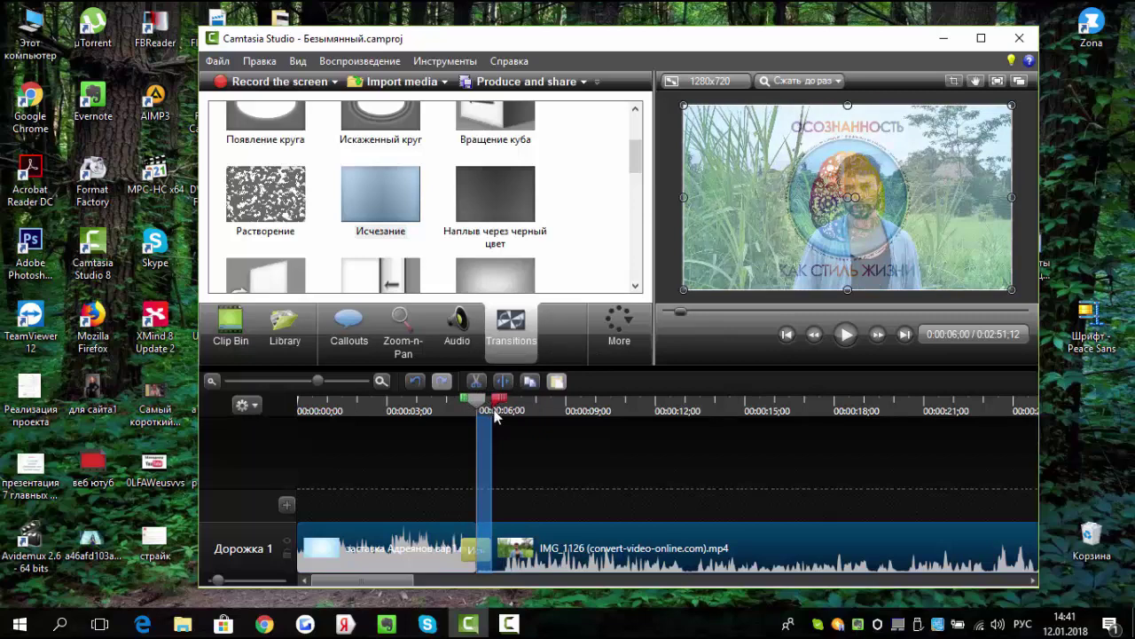
pyautogui.click(498, 401)
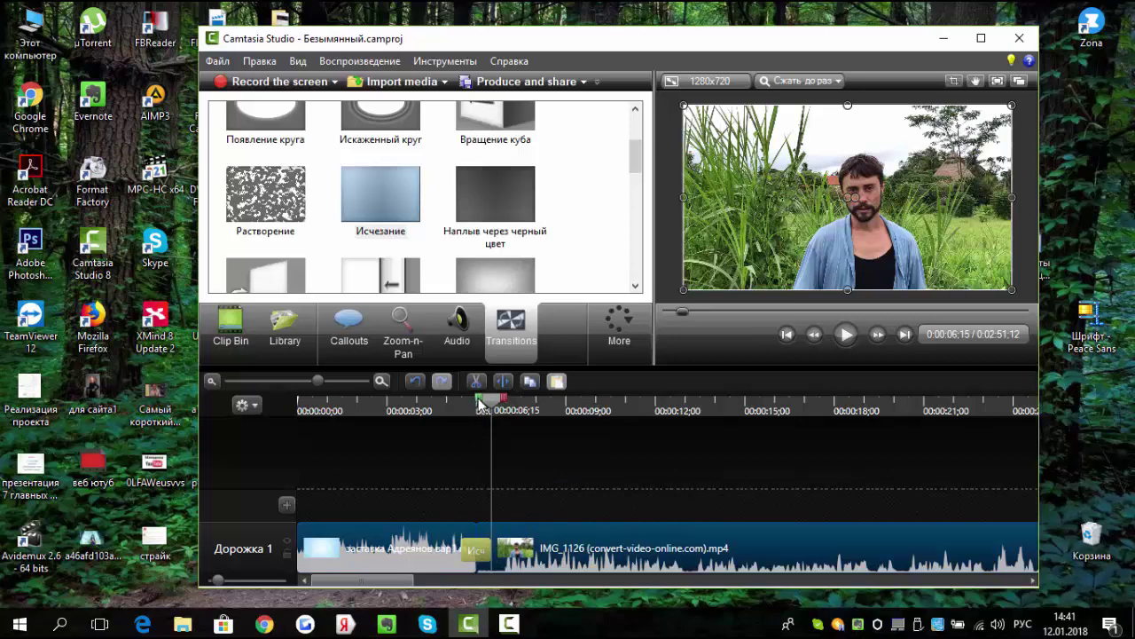
pyautogui.moveTo(479, 404); pyautogui.dragTo(465, 399)
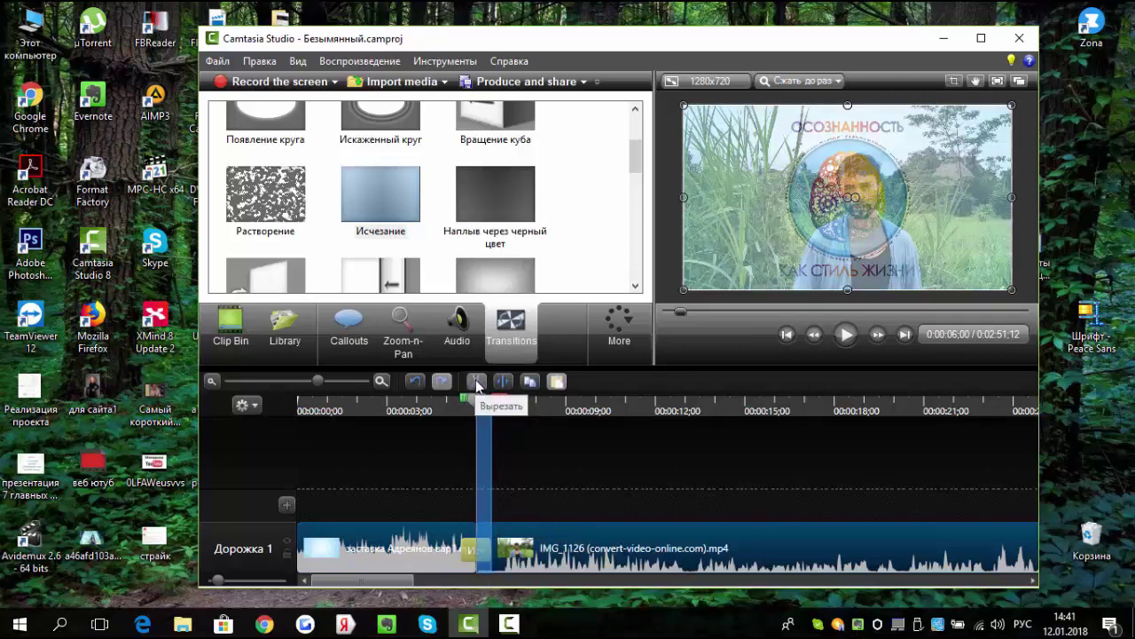
pyautogui.click(477, 383)
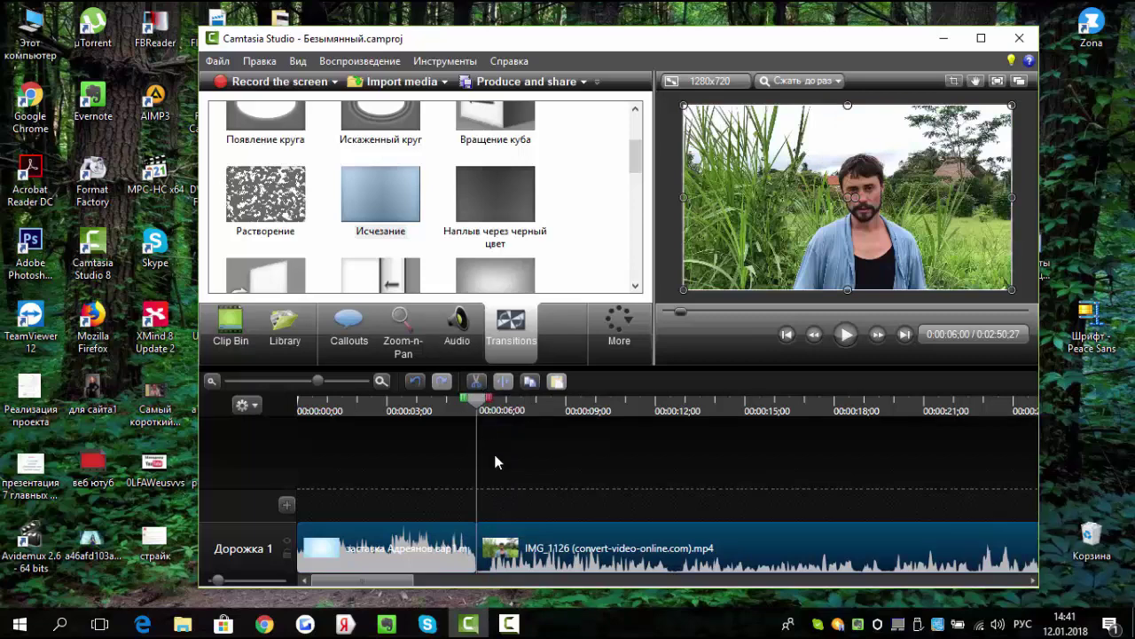
# Add the Исчезание transition between the intro and the trimmed IMG_1126 clip, shorten it slightly, and play through the join.
pyautogui.click(386, 188)
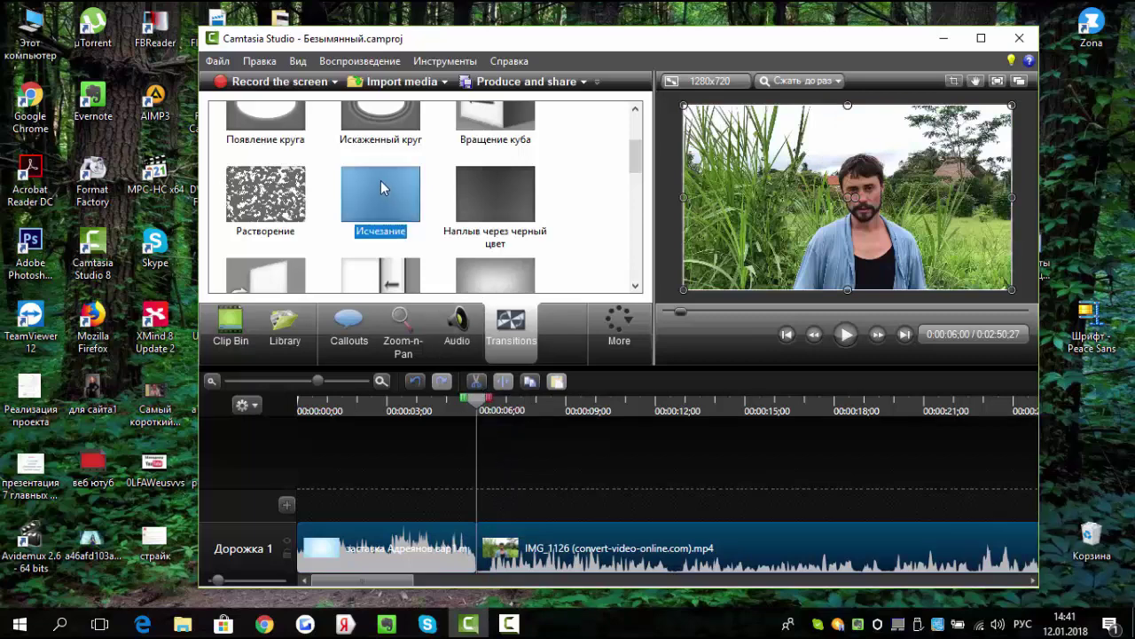
pyautogui.moveTo(380, 188); pyautogui.dragTo(479, 554)
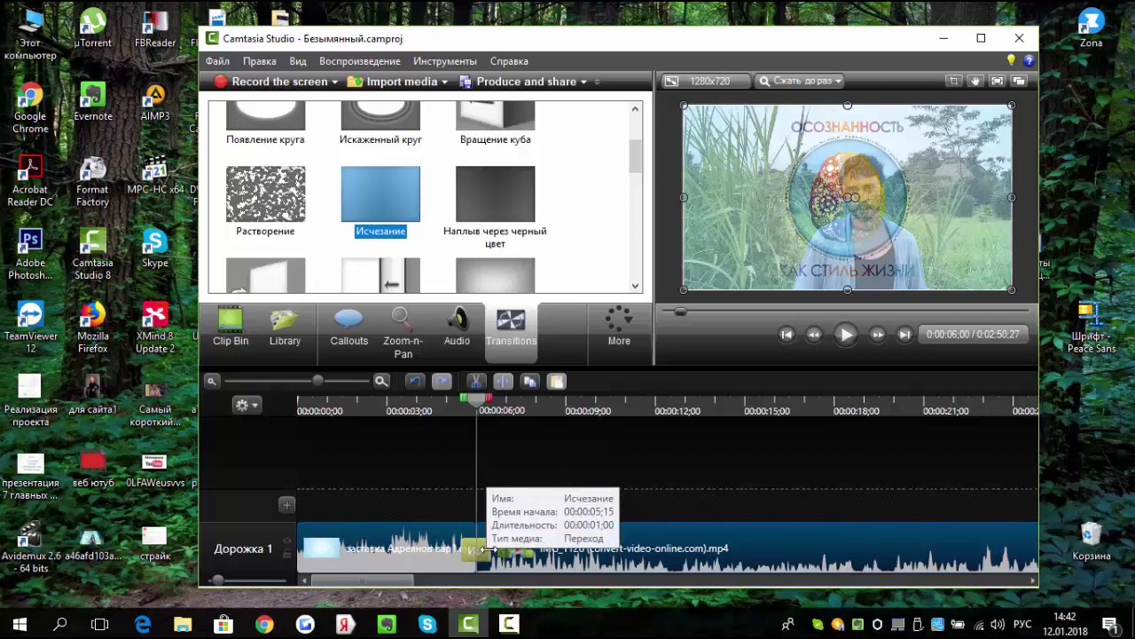
pyautogui.moveTo(484, 550); pyautogui.dragTo(485, 550)
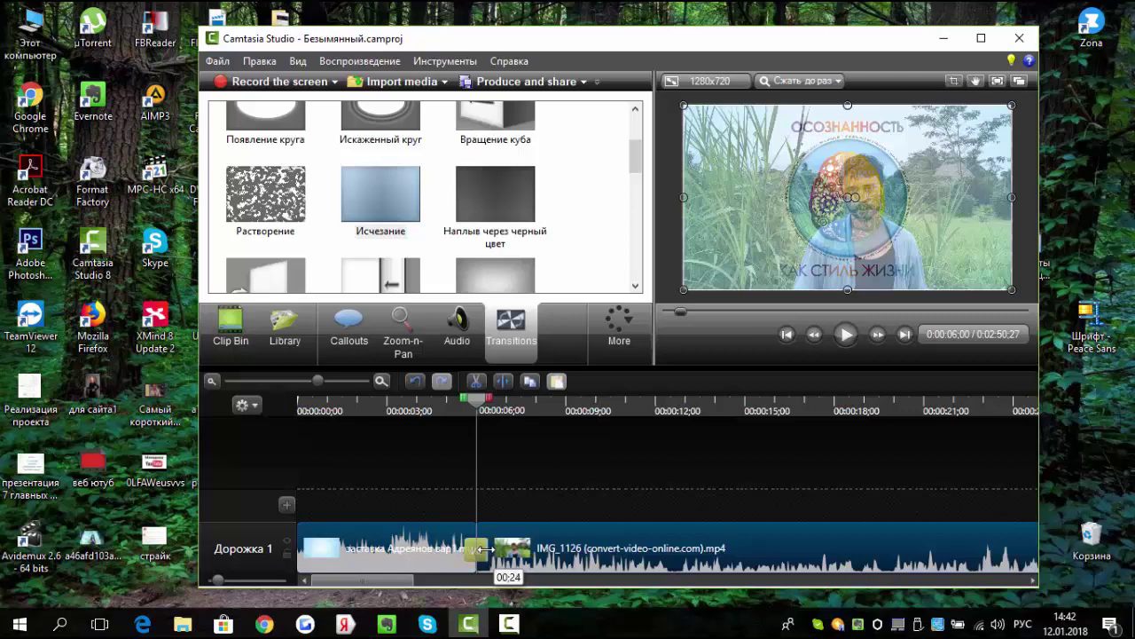
pyautogui.moveTo(484, 550); pyautogui.dragTo(484, 550)
pyautogui.moveTo(484, 549); pyautogui.dragTo(483, 549)
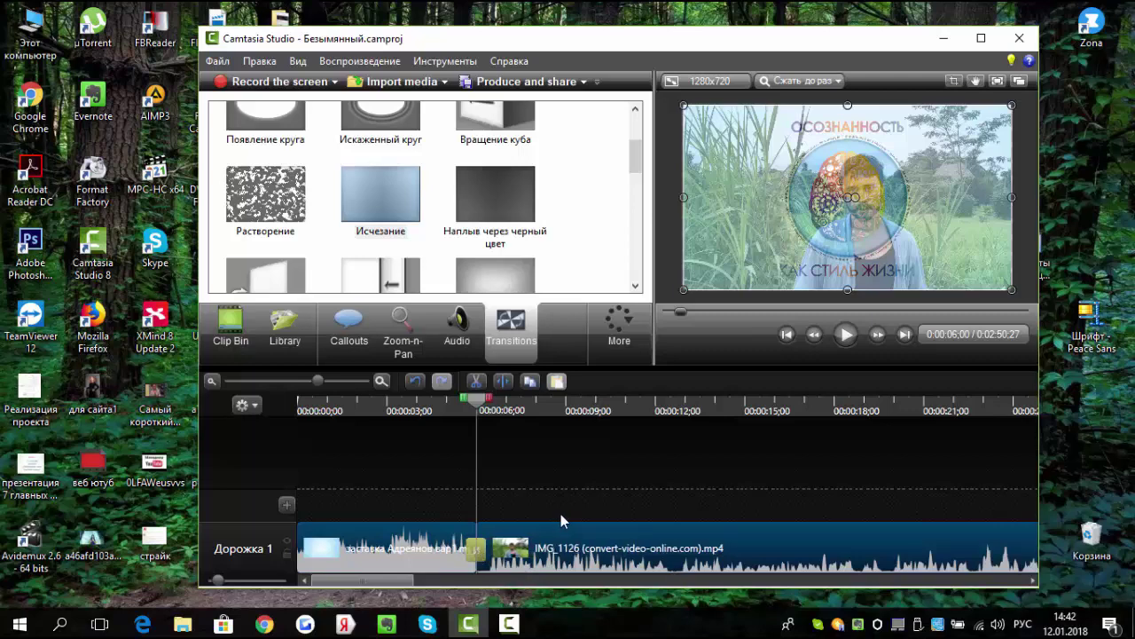
pyautogui.click(424, 404)
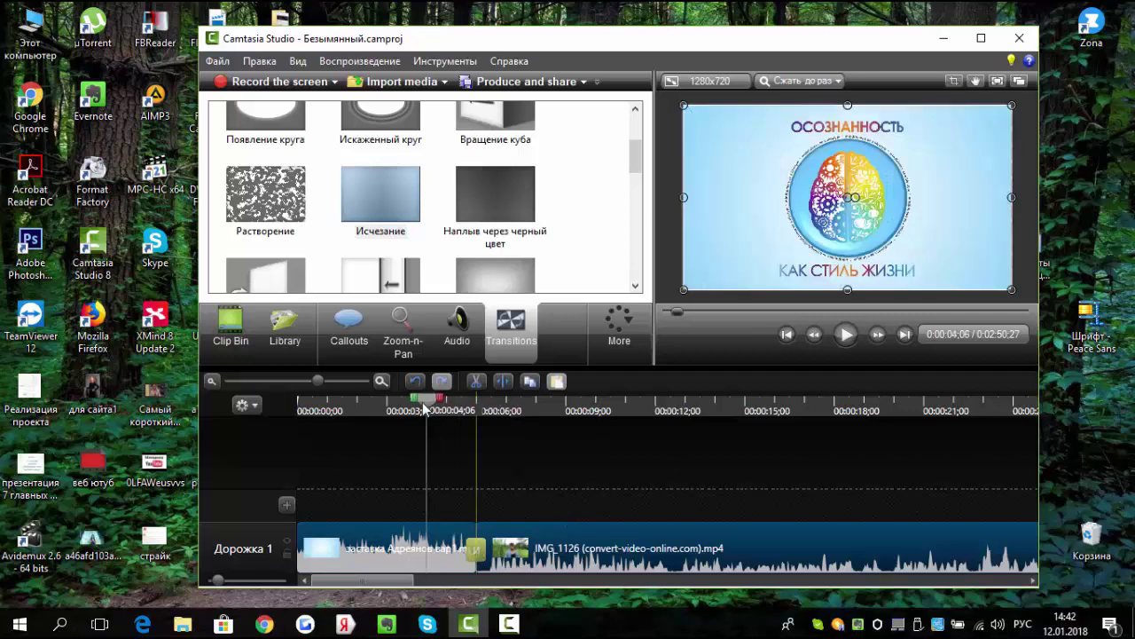
pyautogui.click(846, 336)
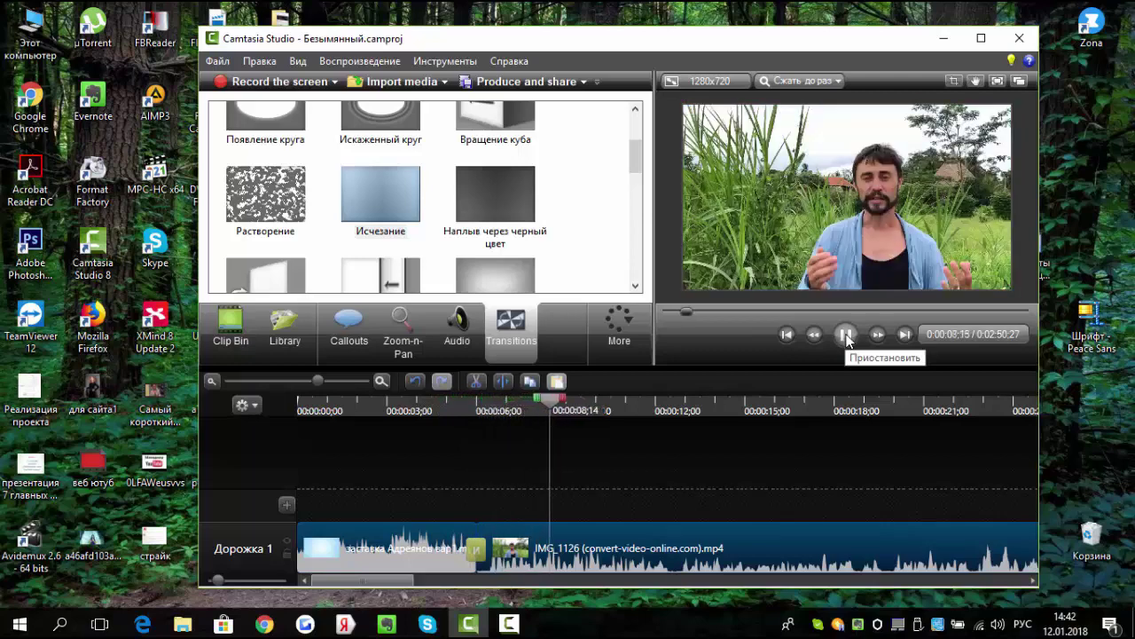
# Play short samples of the IMG_1126 clip from about 0:01:35 and 0:02:48 to check its middle and ending.
pyautogui.click(847, 335)
pyautogui.click(866, 311)
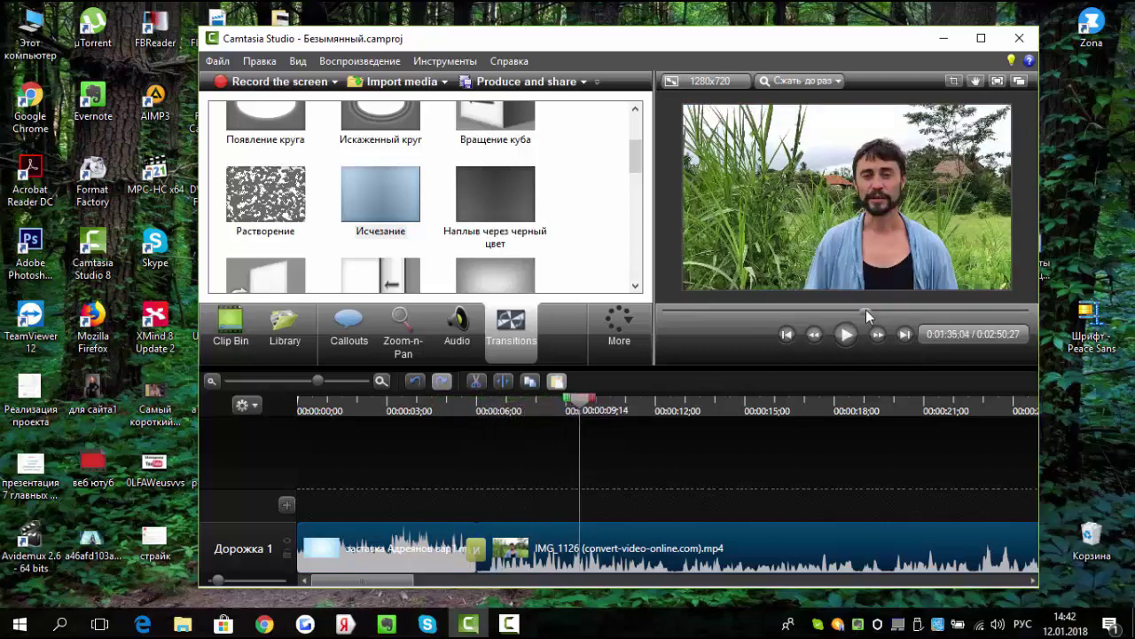
pyautogui.click(850, 338)
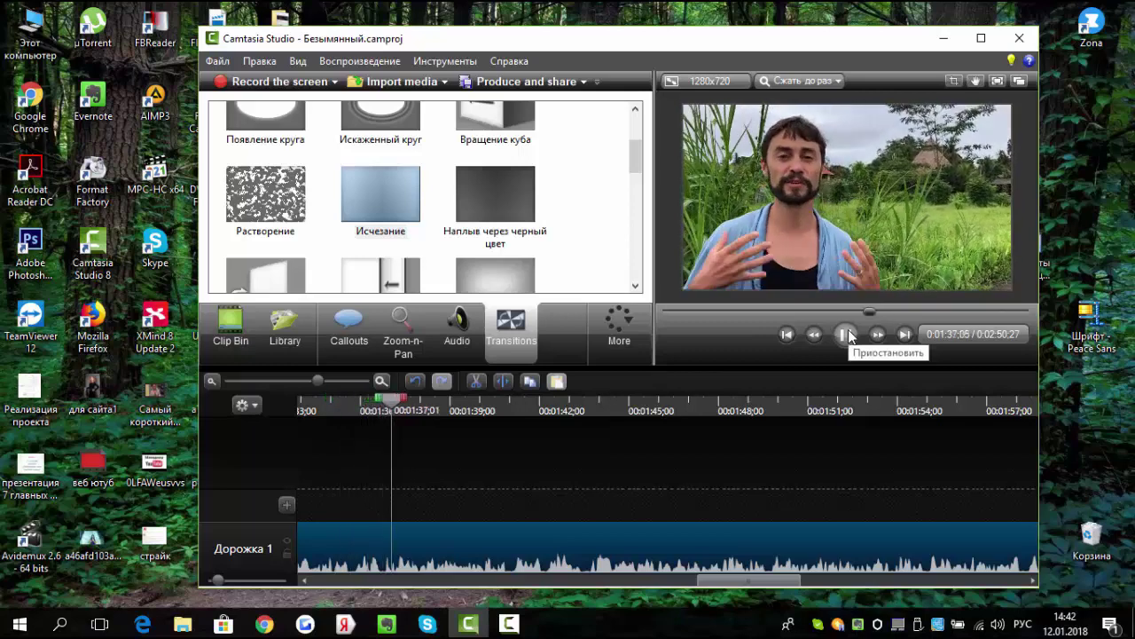
pyautogui.click(847, 336)
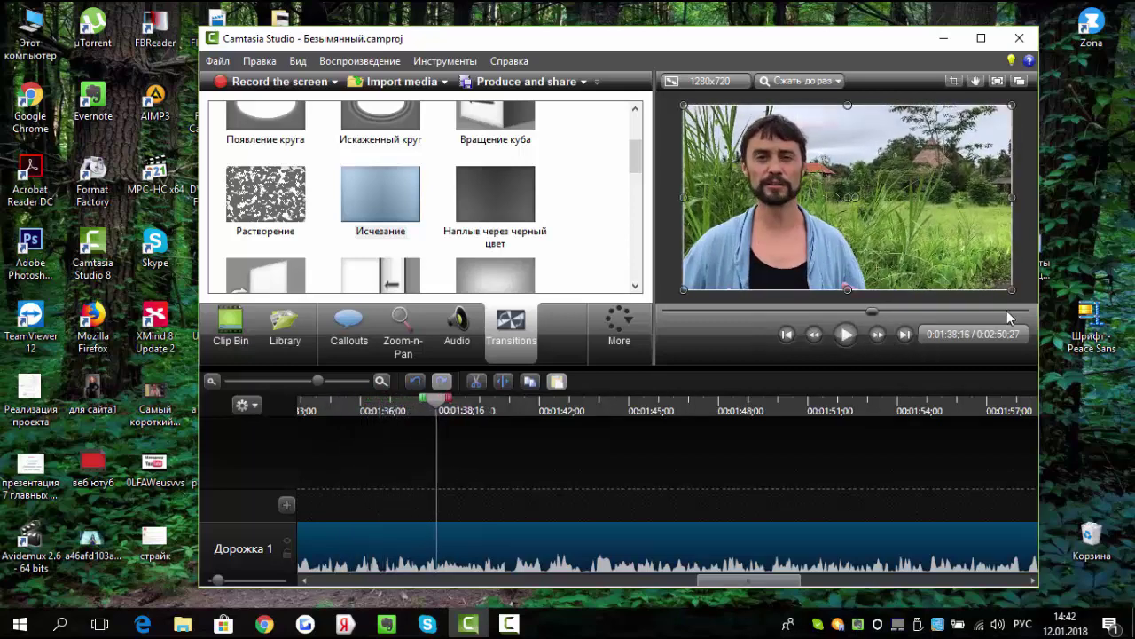
pyautogui.click(1007, 313)
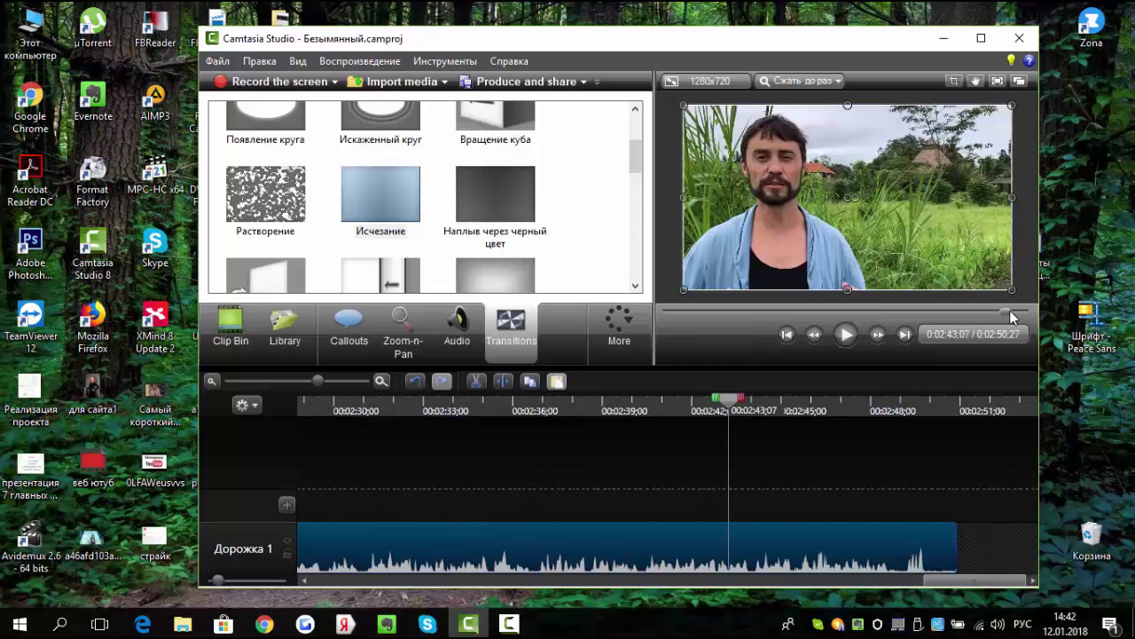
pyautogui.moveTo(1008, 312); pyautogui.dragTo(1018, 312)
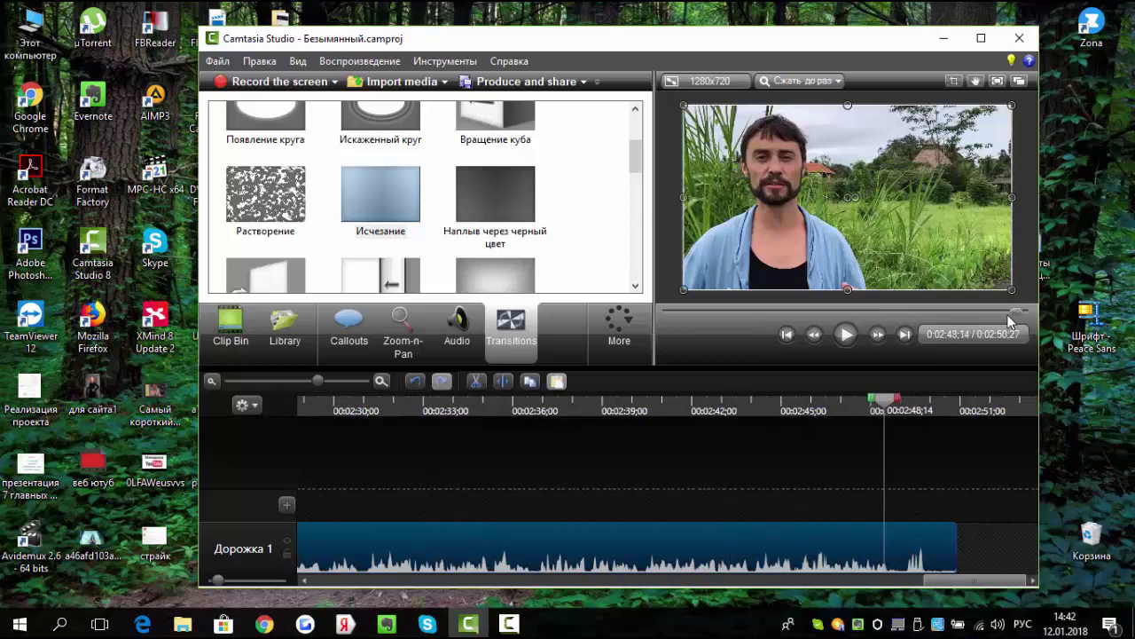
pyautogui.click(848, 336)
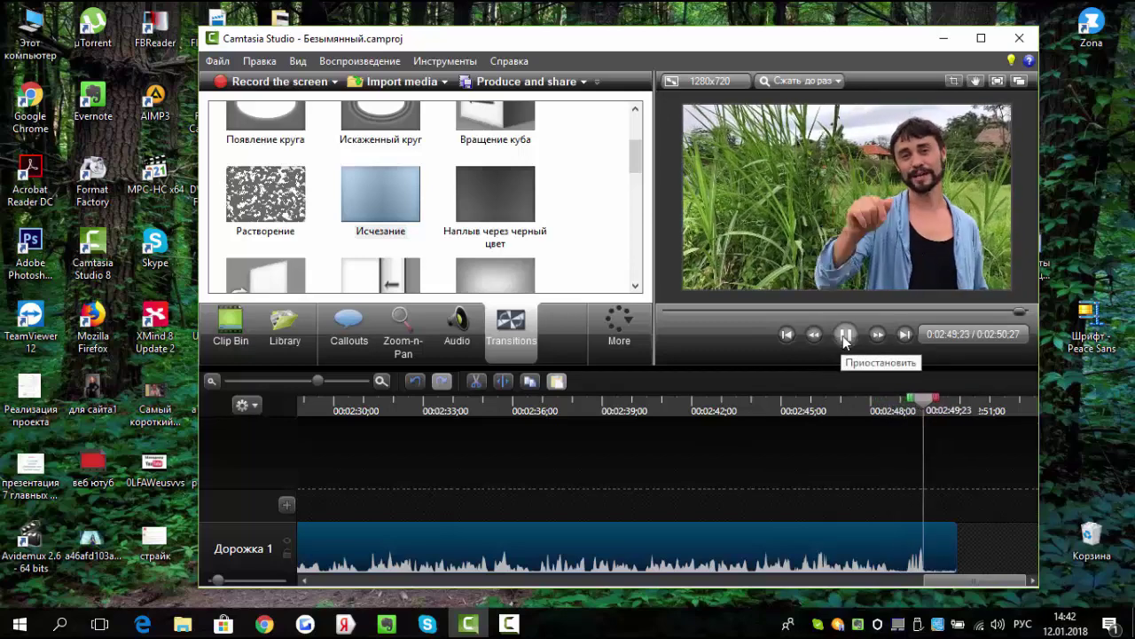
pyautogui.click(845, 336)
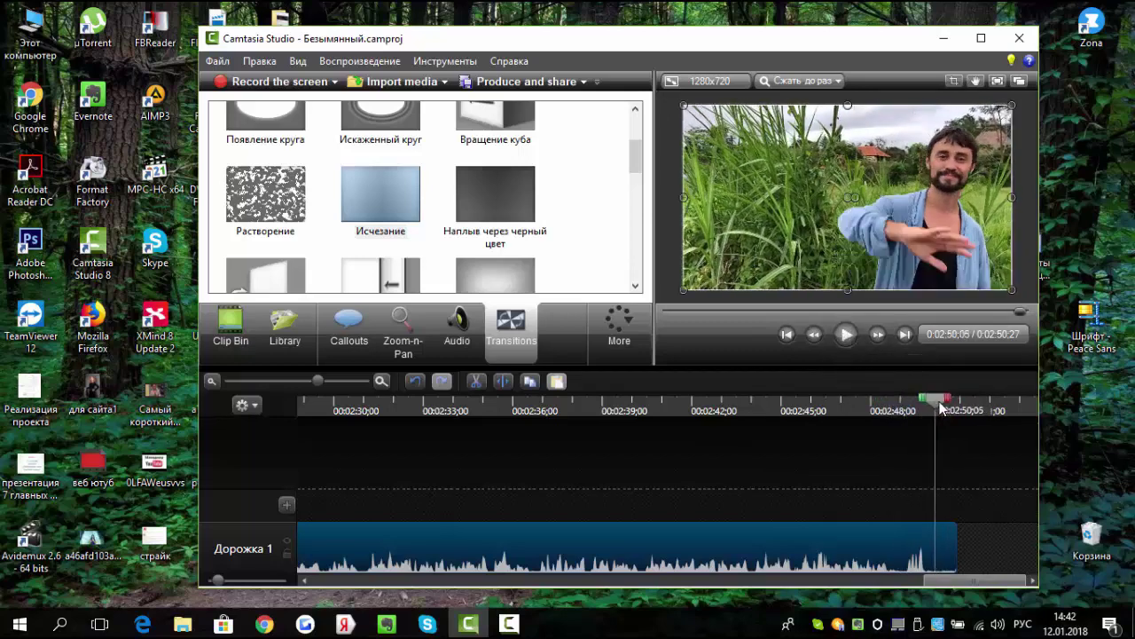
# Cut the section from 0:02:50;03 to 0:02:50;27 at the end of the IMG_1126 clip, play the new ending, and return to the start.
pyautogui.moveTo(941, 406); pyautogui.dragTo(937, 406)
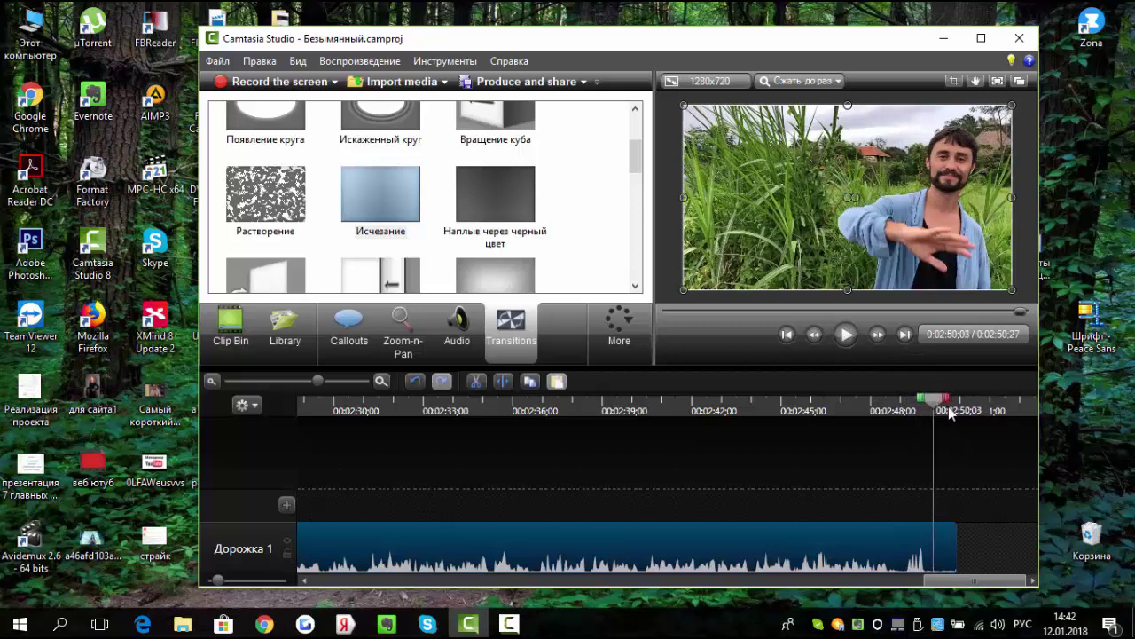
pyautogui.moveTo(954, 404); pyautogui.dragTo(974, 406)
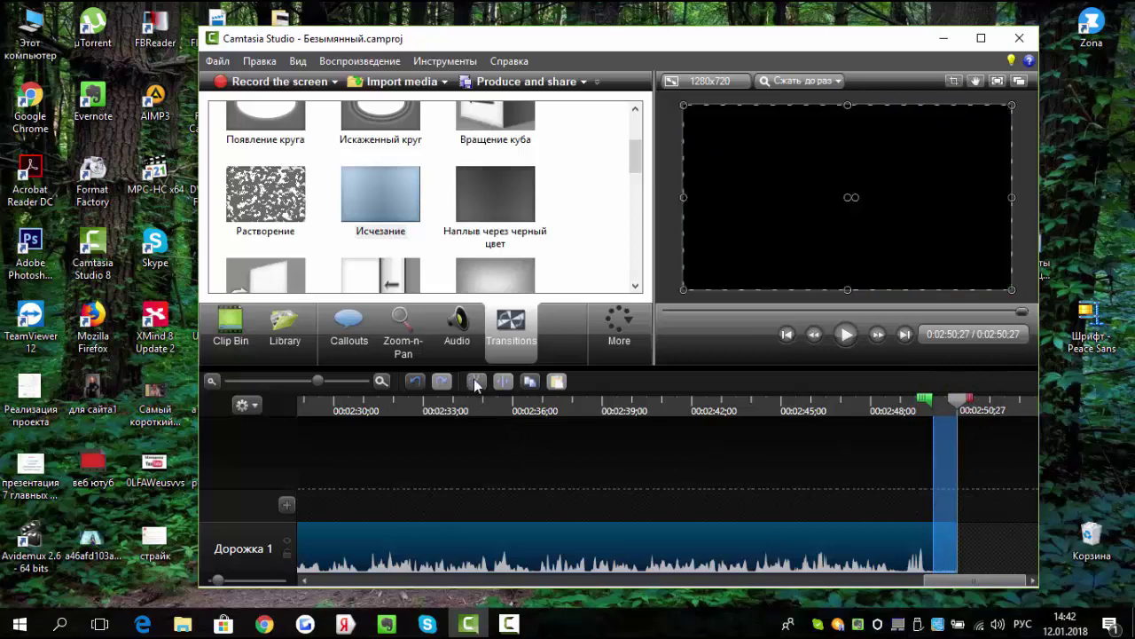
pyautogui.click(477, 382)
pyautogui.click(878, 406)
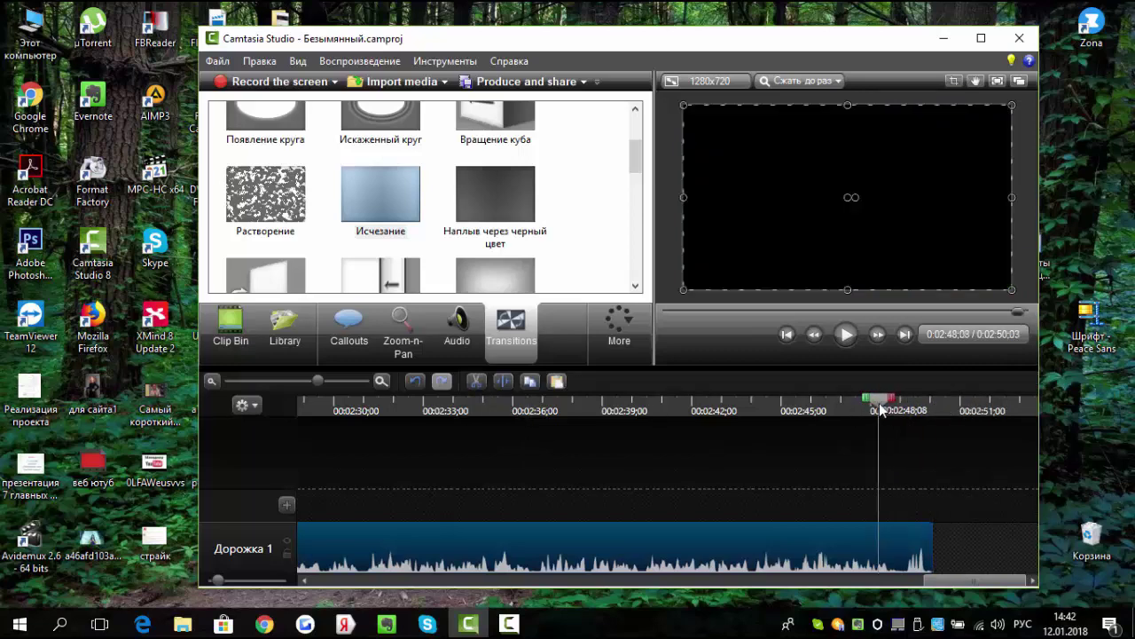
pyautogui.click(845, 335)
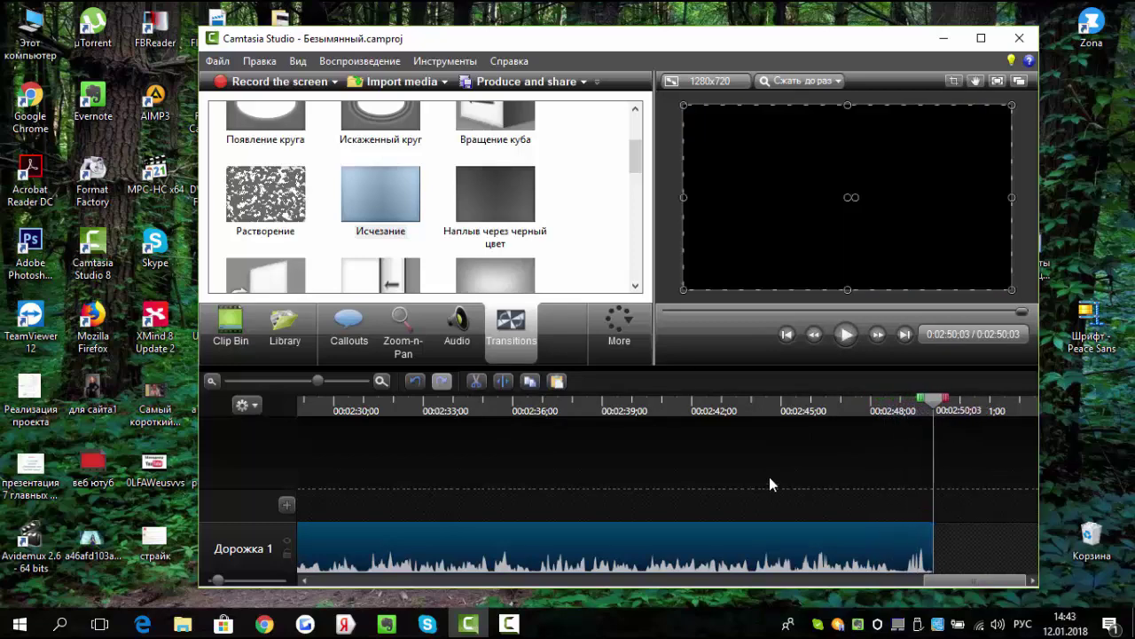
pyautogui.click(666, 311)
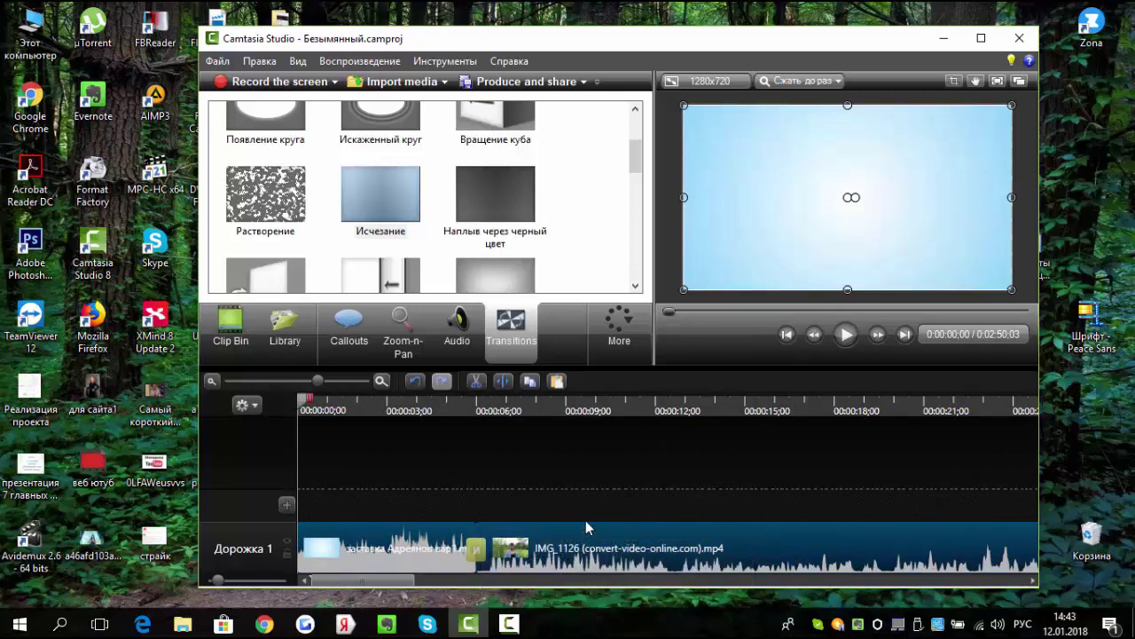
# Start producing the video with the MP4 only (up to 1080p) preset and continue to the file-saving settings.
pyautogui.click(519, 82)
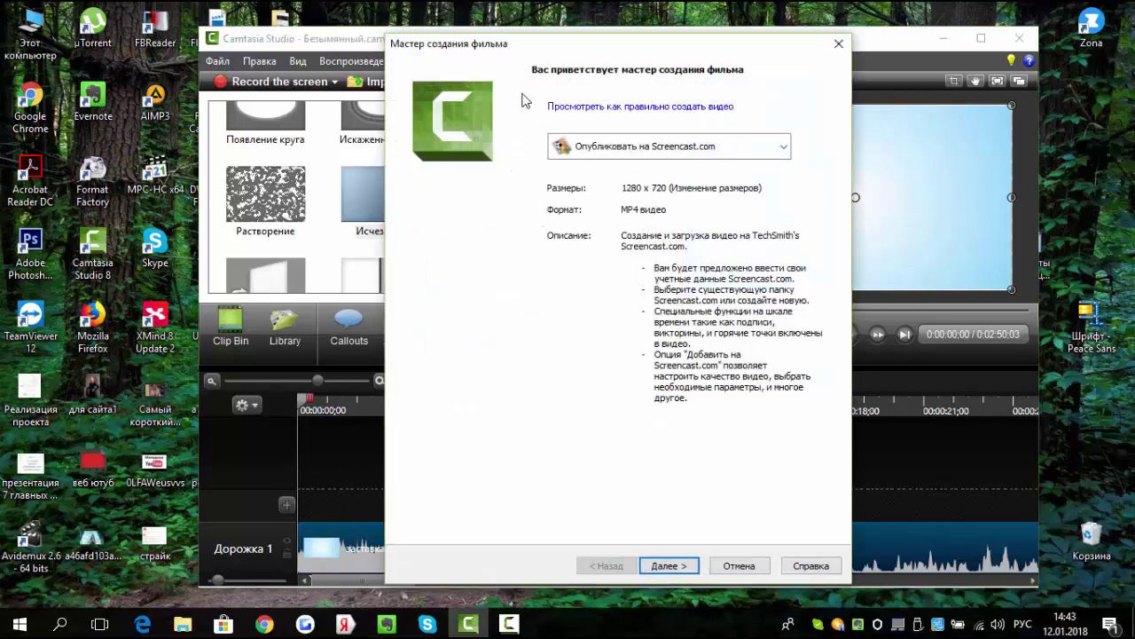
pyautogui.click(784, 148)
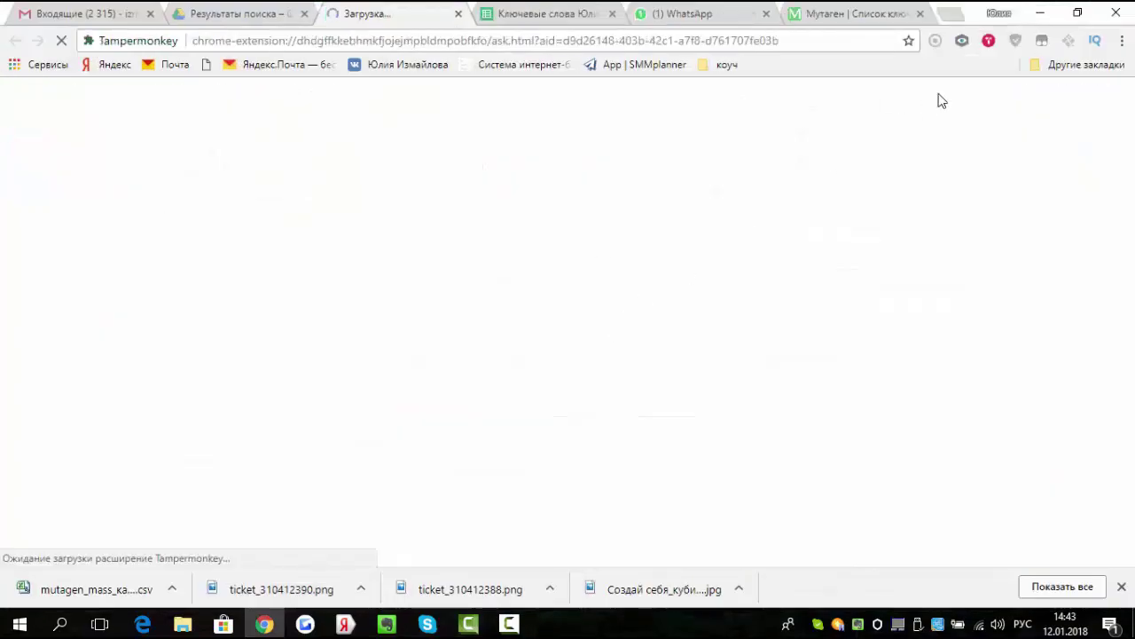
pyautogui.click(1036, 11)
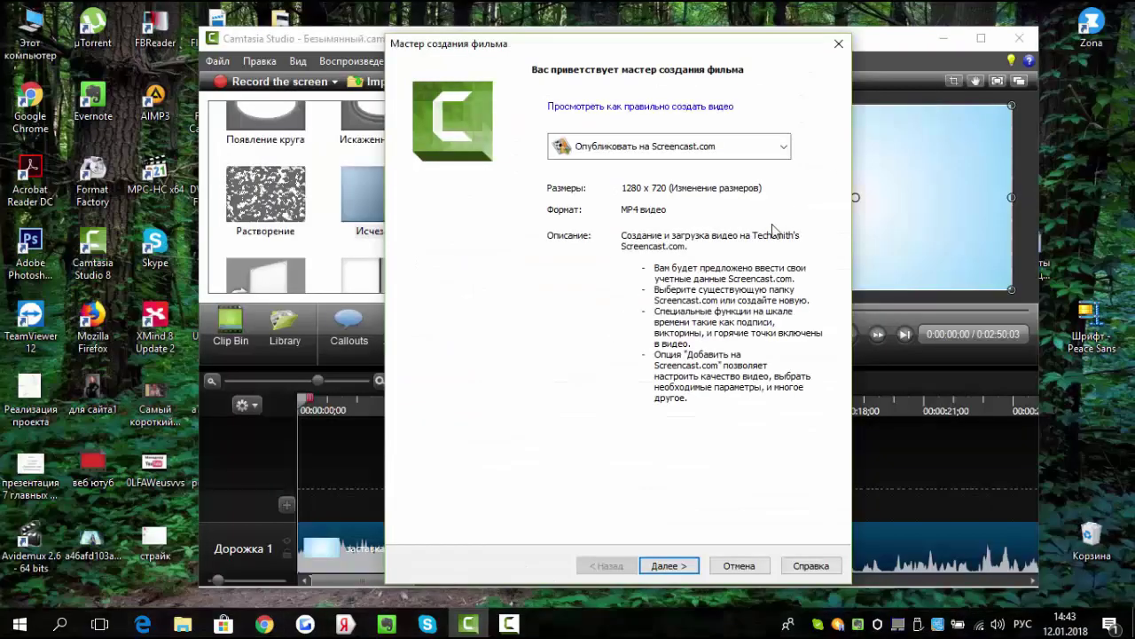
pyautogui.click(782, 147)
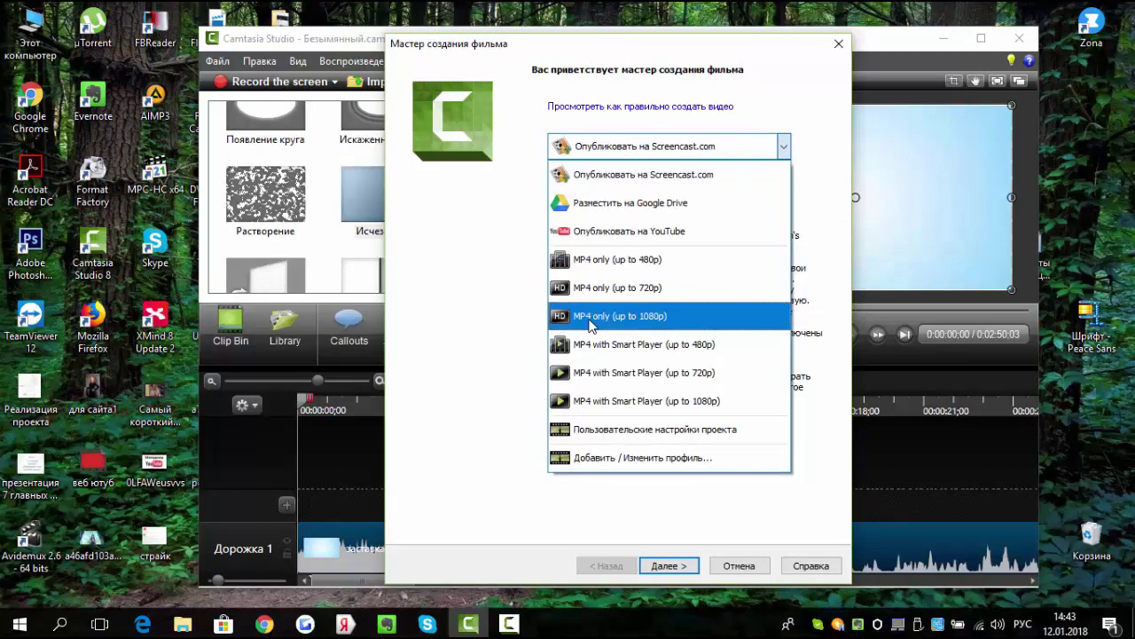
pyautogui.click(662, 317)
pyautogui.click(671, 566)
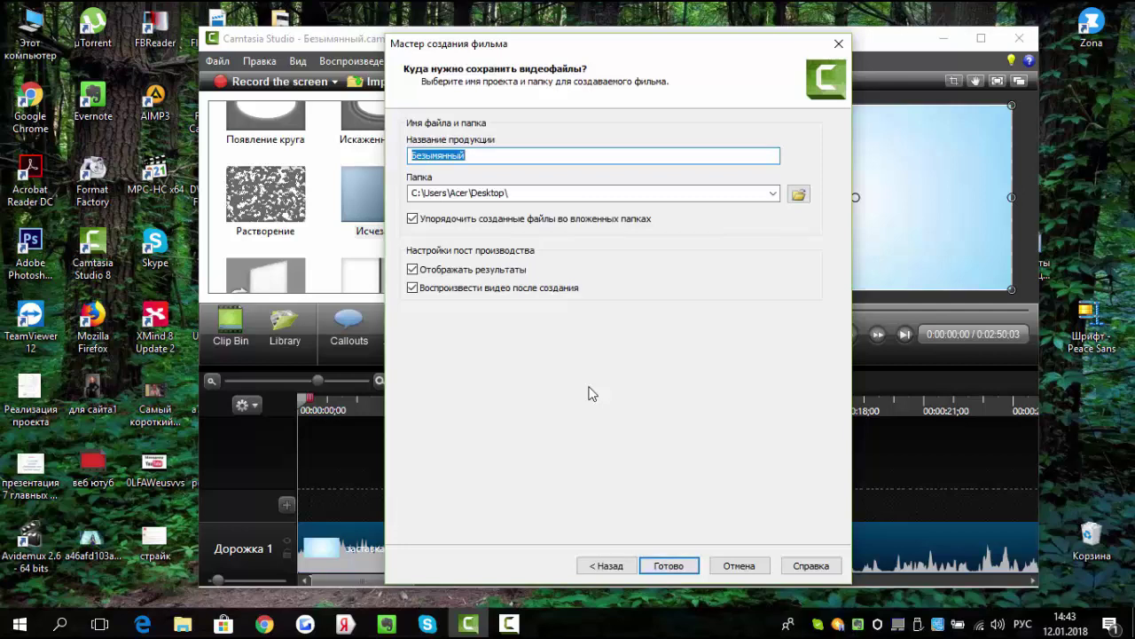
# Produce the video as перфекционизм in the C:\Users\Acer\Desktop\ folder, then close the player and the production results.
pyautogui.write('перфекционизм')
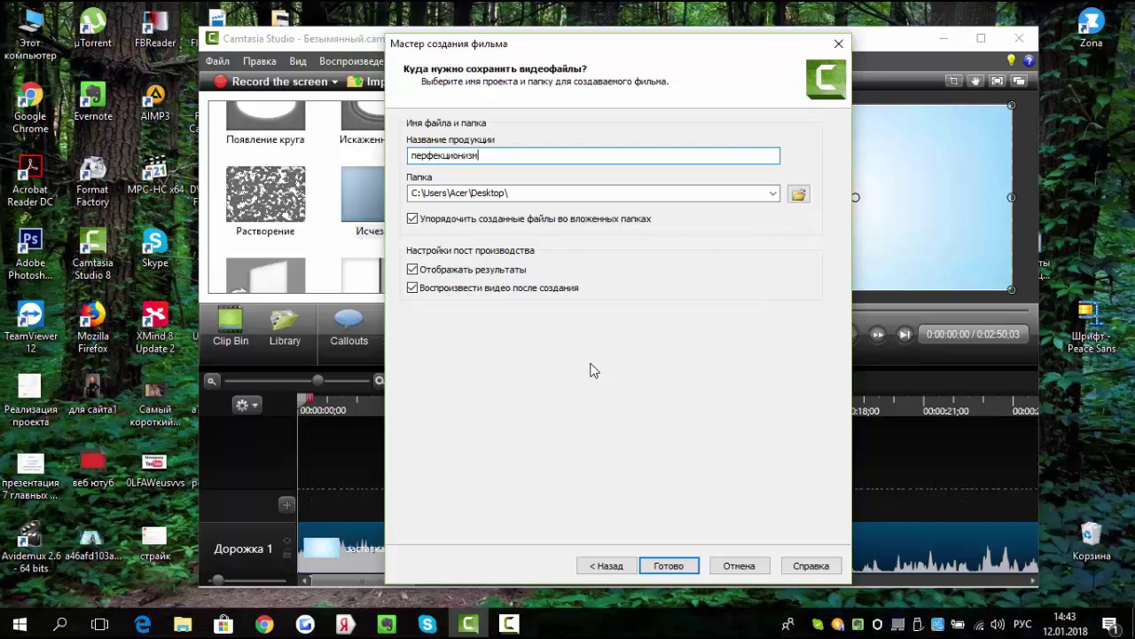
pyautogui.click(507, 196)
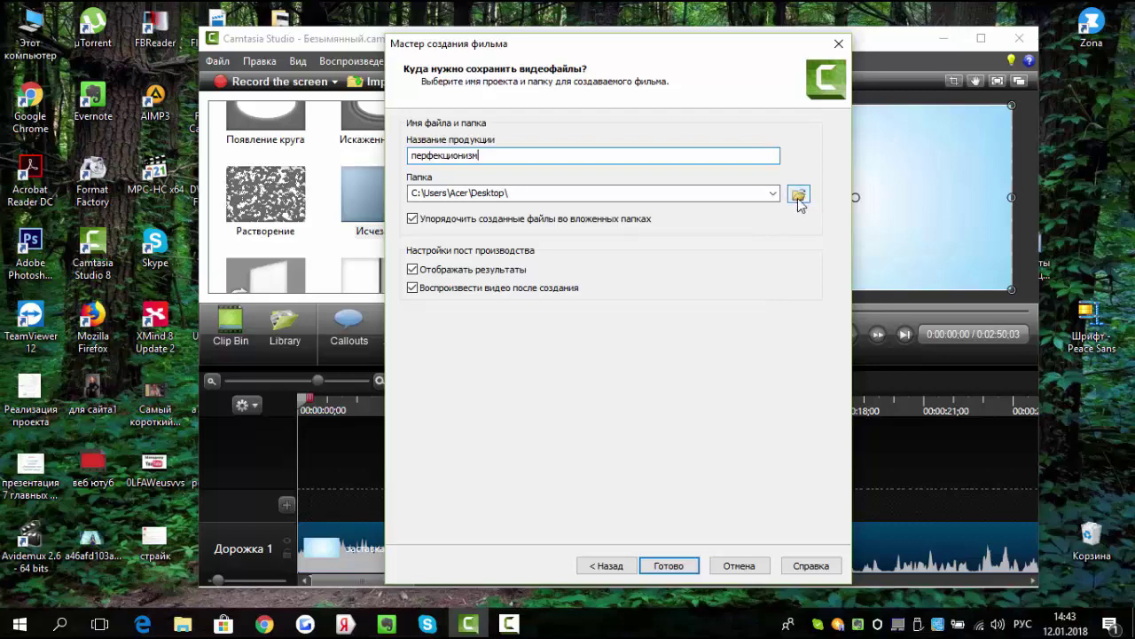
pyautogui.click(669, 566)
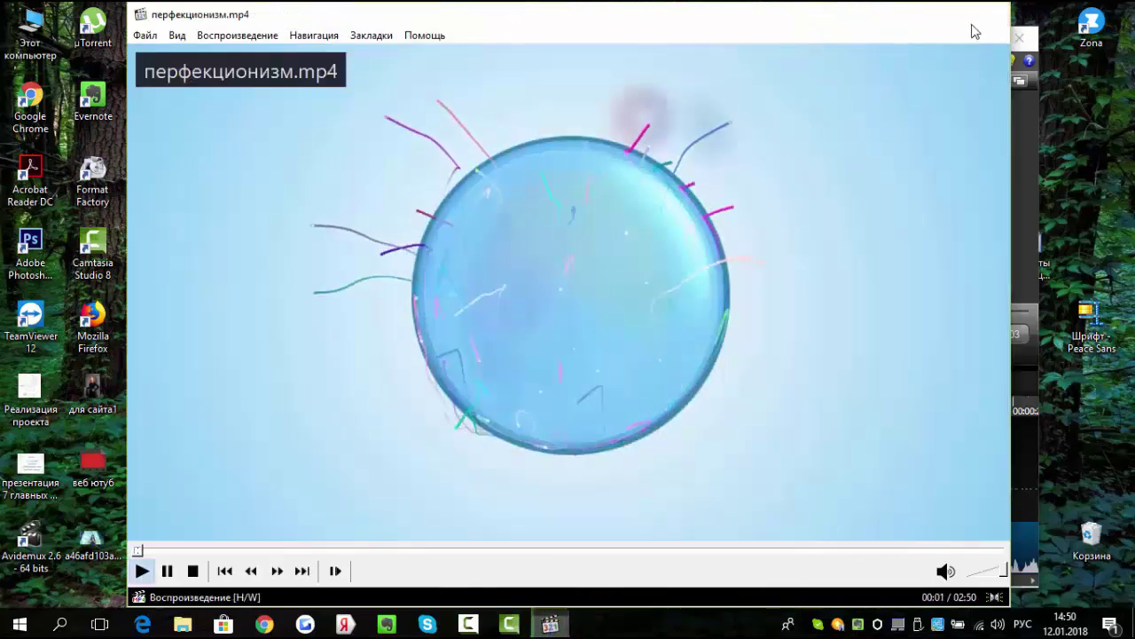
pyautogui.click(991, 14)
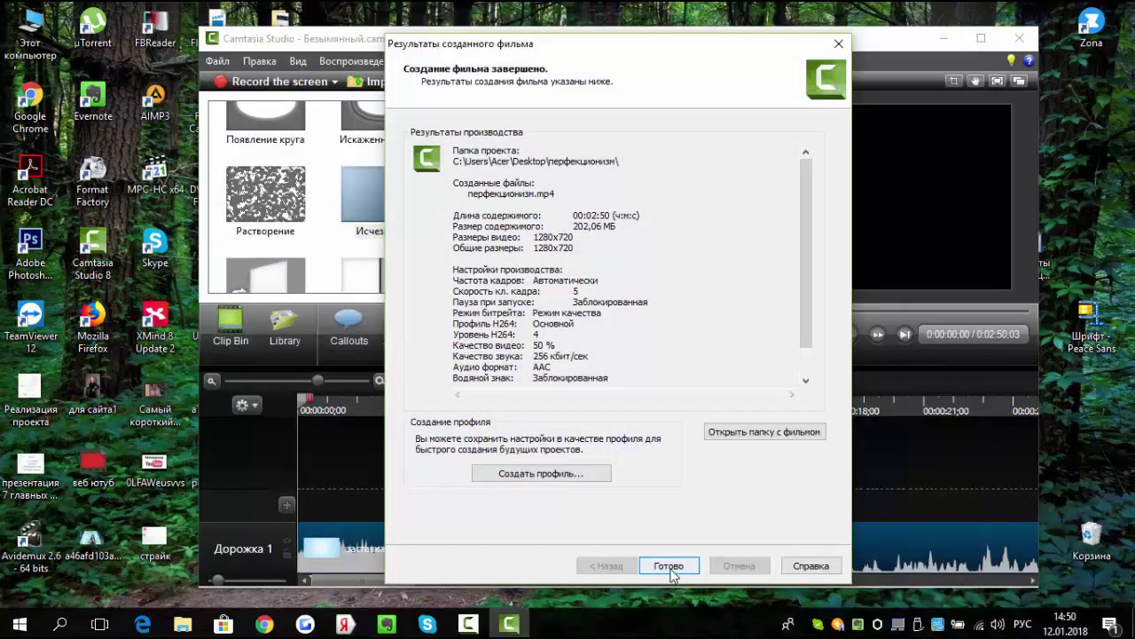
pyautogui.click(671, 569)
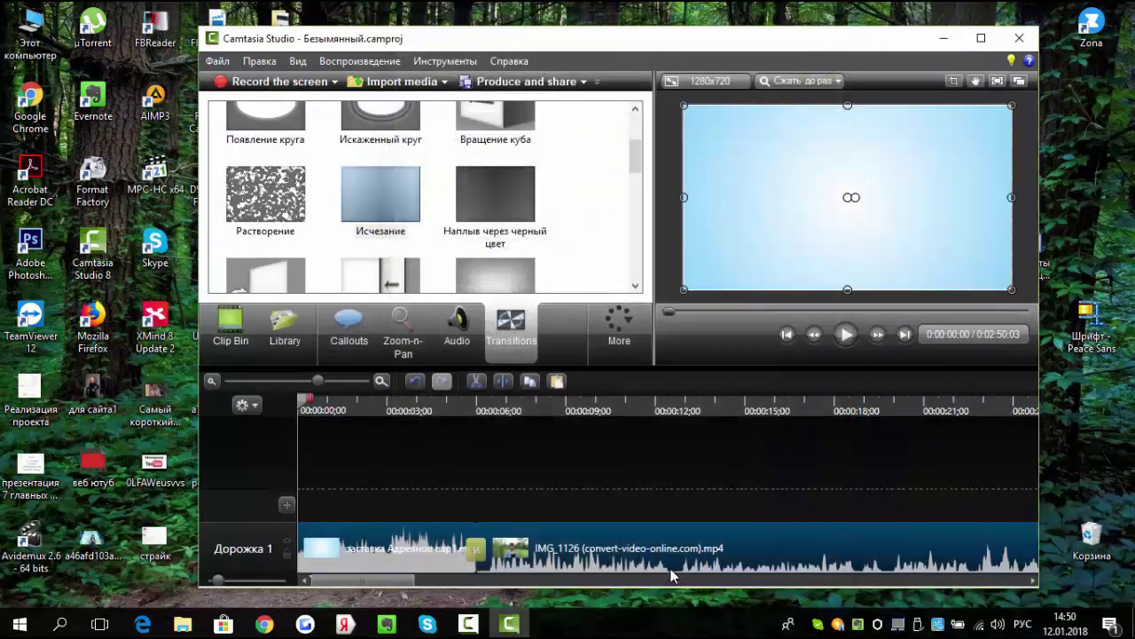
# Exit the editor and save the project as безымянный.camproj in the Camtasia Studio folder, replacing the existing file.
pyautogui.click(1020, 40)
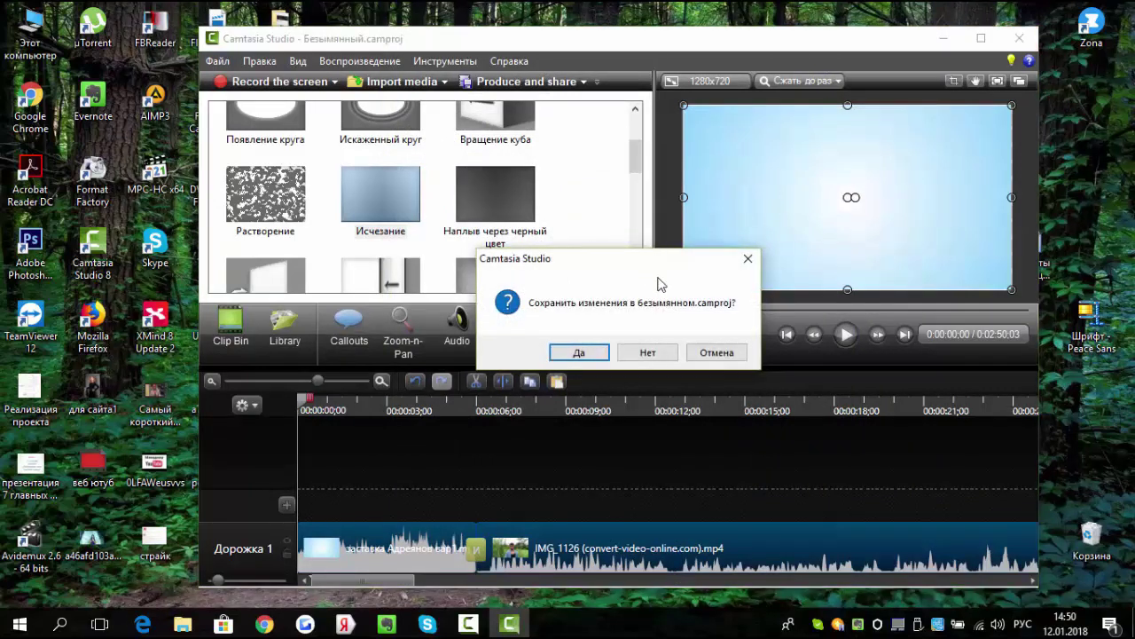
pyautogui.click(579, 353)
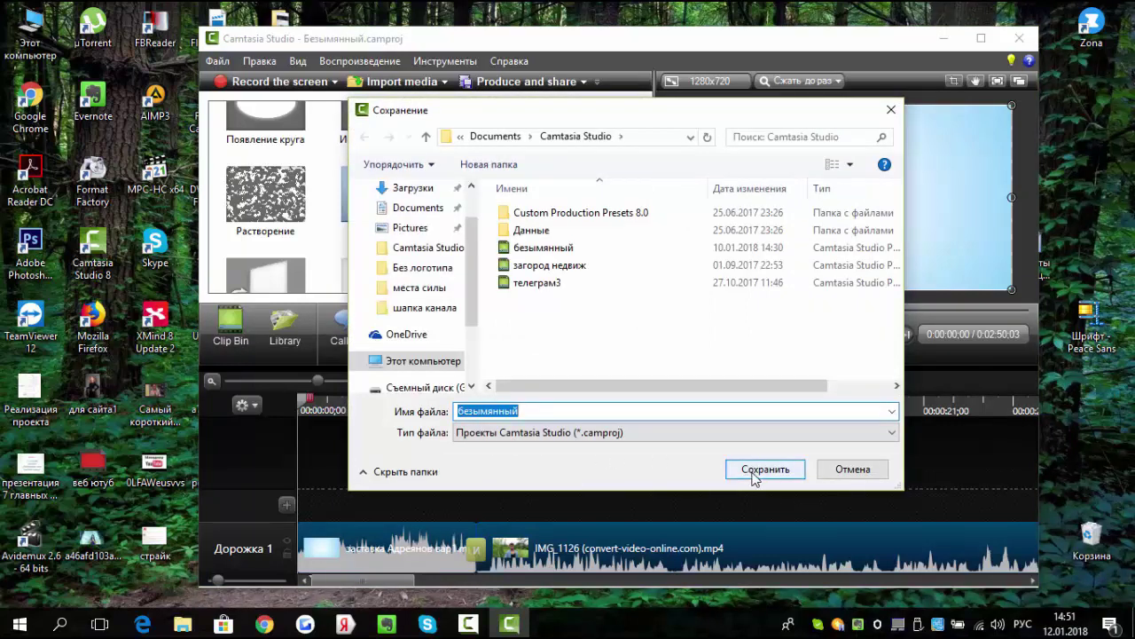
pyautogui.click(753, 478)
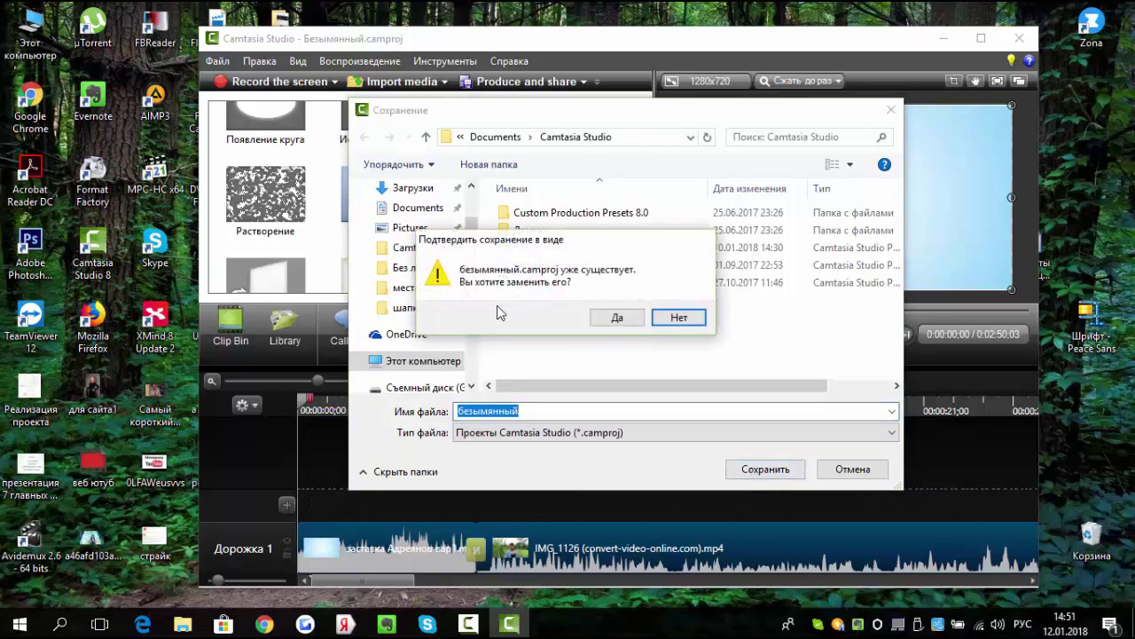
pyautogui.click(618, 319)
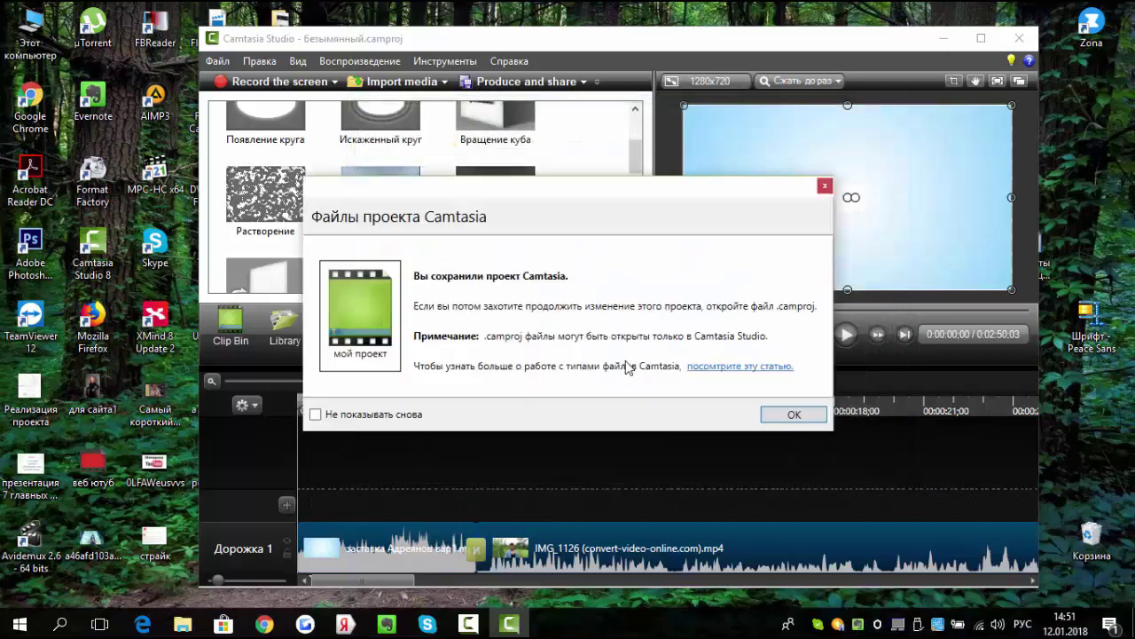